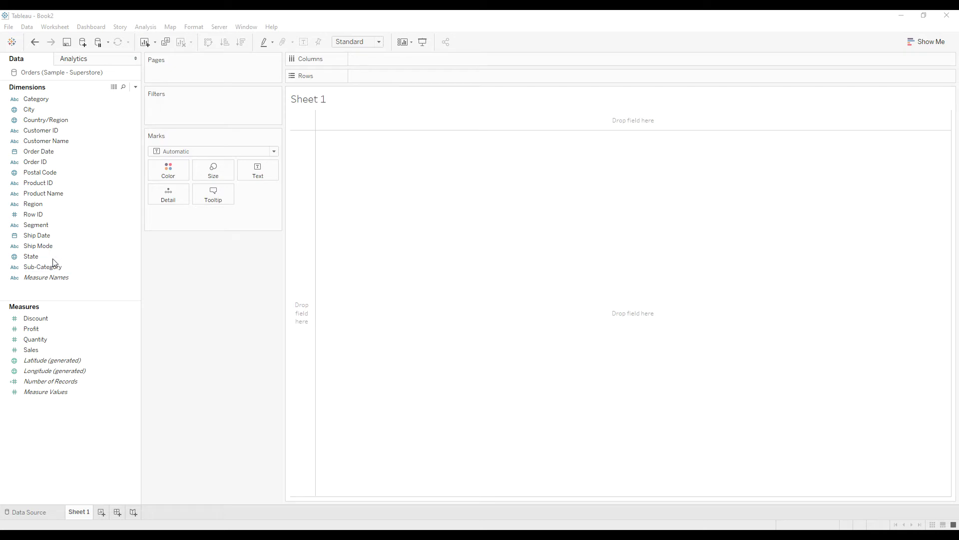
- Build a bar chart of Sales by Segment, with Segment across the columns and Sales on the rows
drag(43, 226, 376, 77)
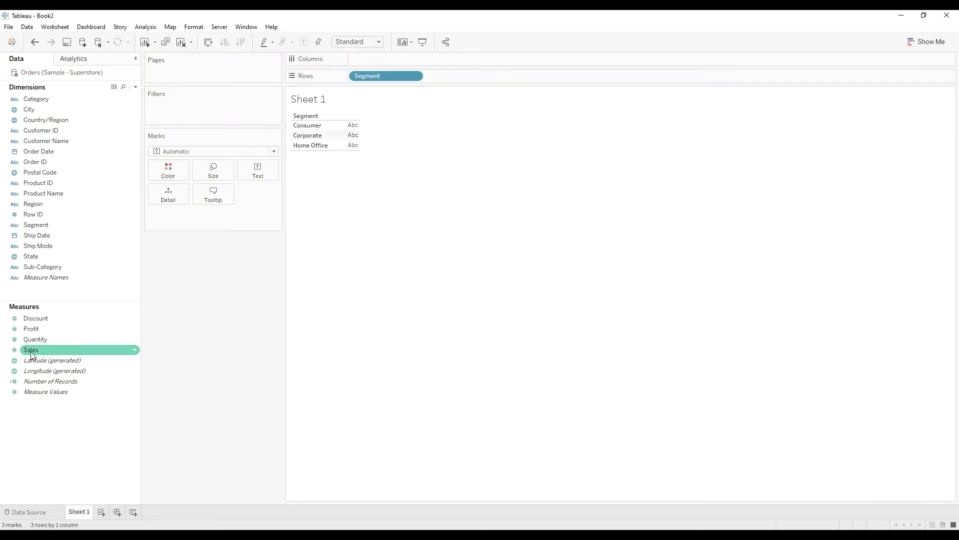
mouse_move(31, 356)
mouse_down()
mouse_move(344, 106)
mouse_move(369, 60)
mouse_up()
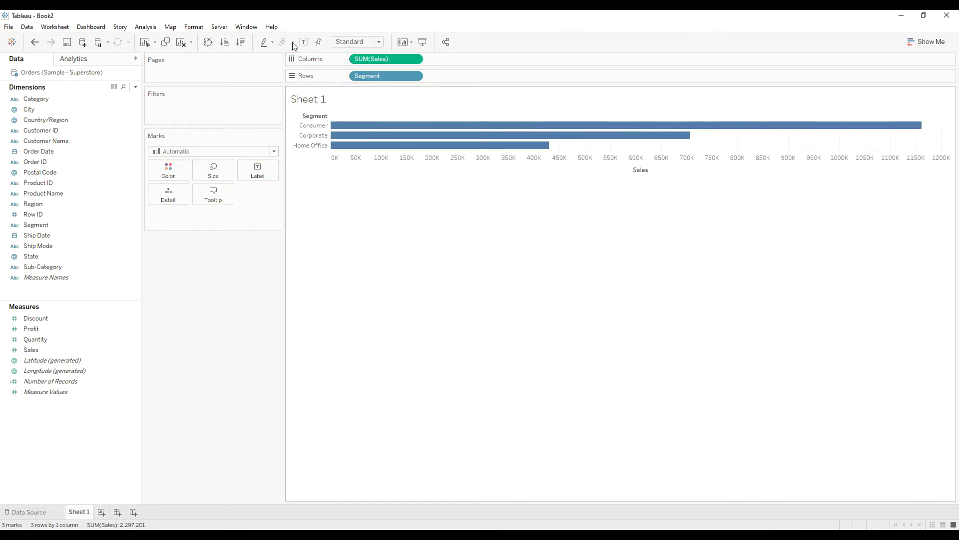
click(208, 43)
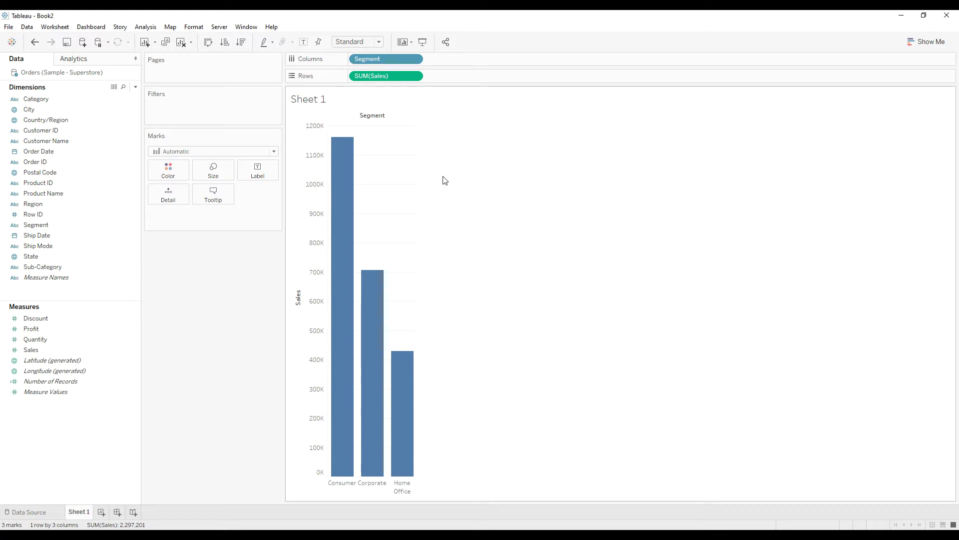
- Rename the worksheet as Segment_Sales
double_click(80, 511)
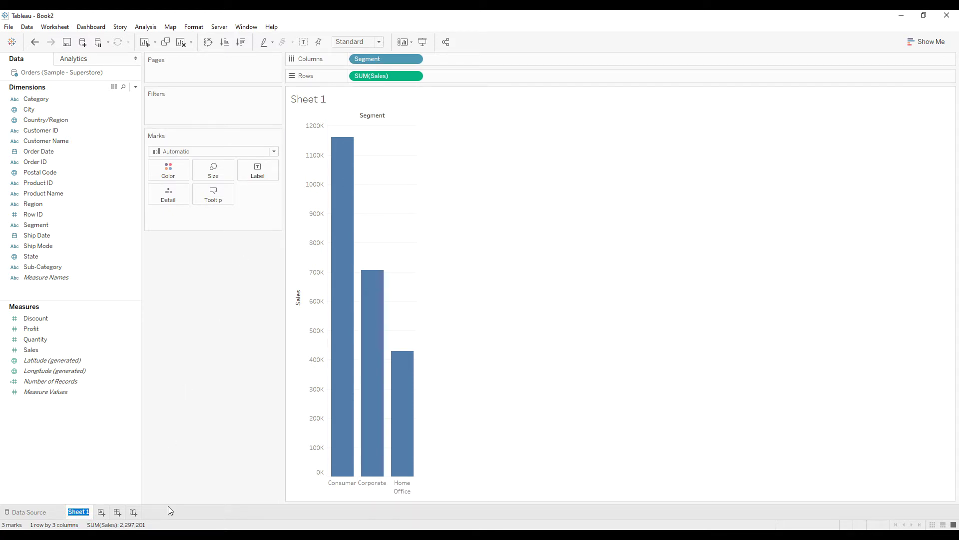
text(Segment)
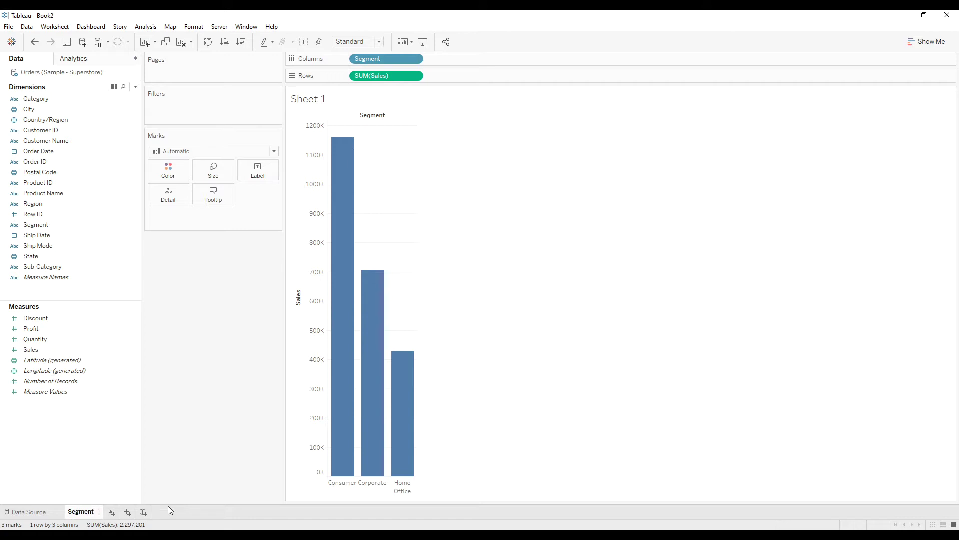
text(_Sales)
key(Return)
- Duplicate the Segment_Sales sheet and make the copy show Sales by State instead of Segment, sorted in descending order
right_click(91, 510)
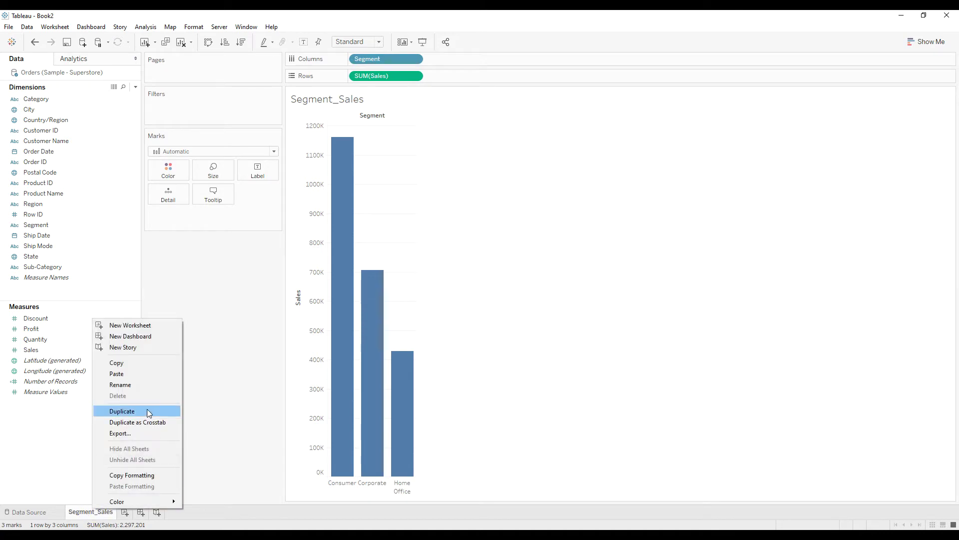
click(148, 412)
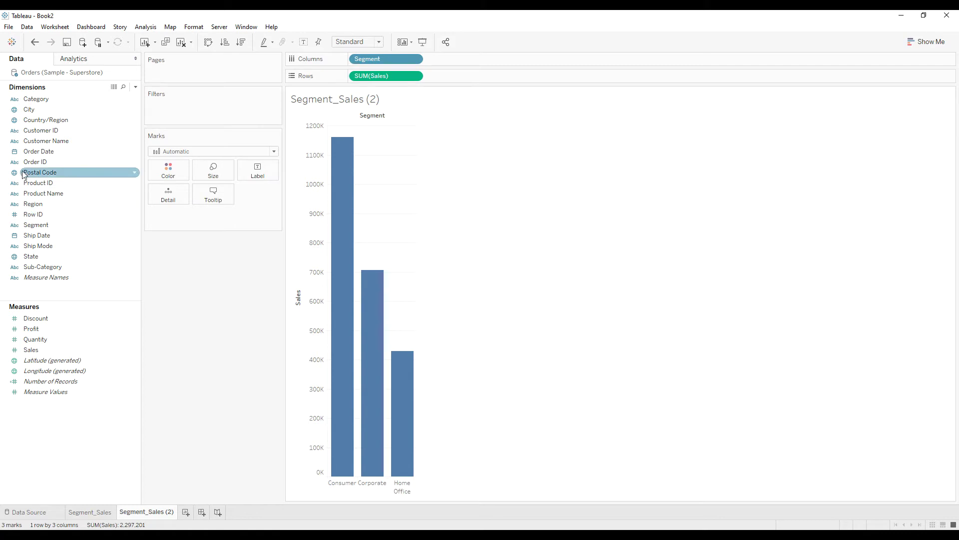
drag(36, 257, 374, 60)
click(247, 379)
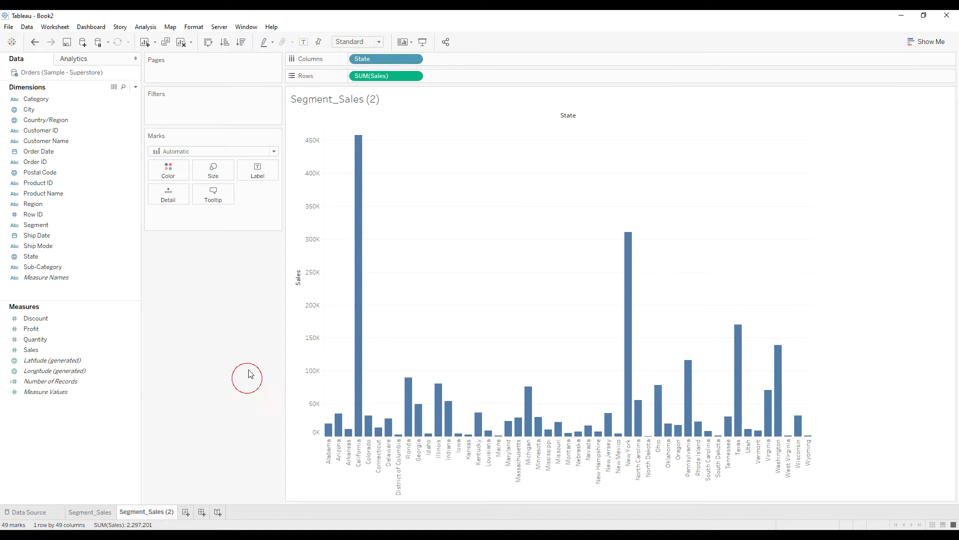
click(241, 42)
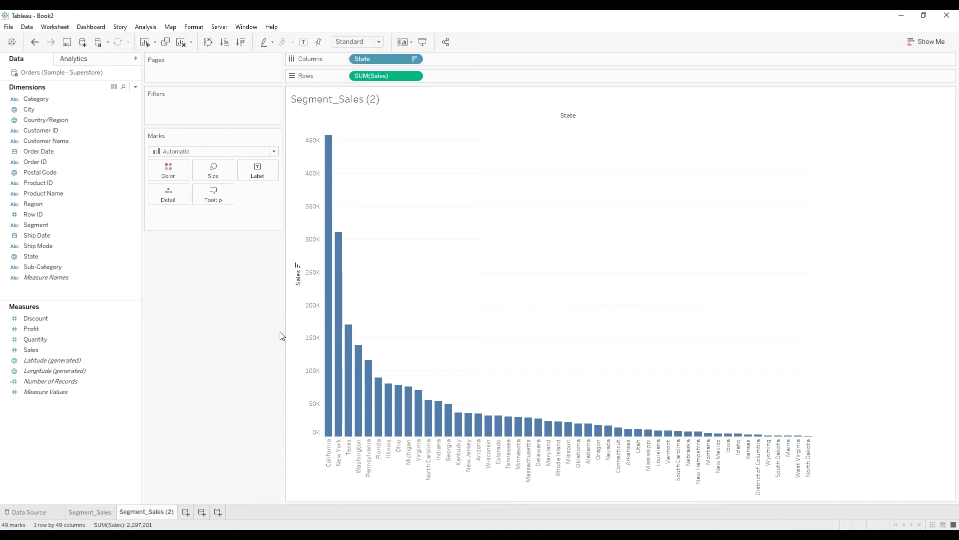
- Rename the duplicated worksheet as State_Sales
double_click(152, 512)
double_click(145, 512)
text(State)
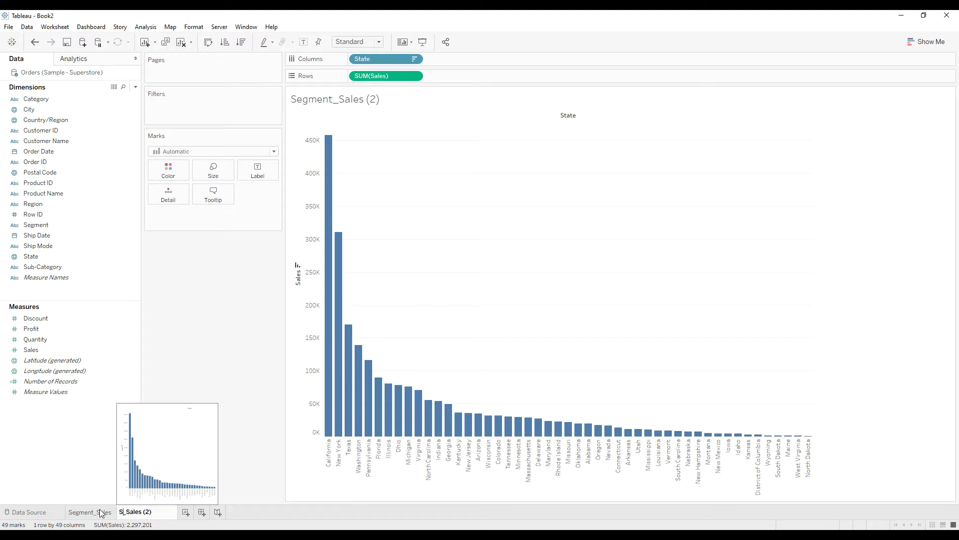
click(154, 511)
key(Delete)
key(Delete)
key(Delete)
key(Delete)
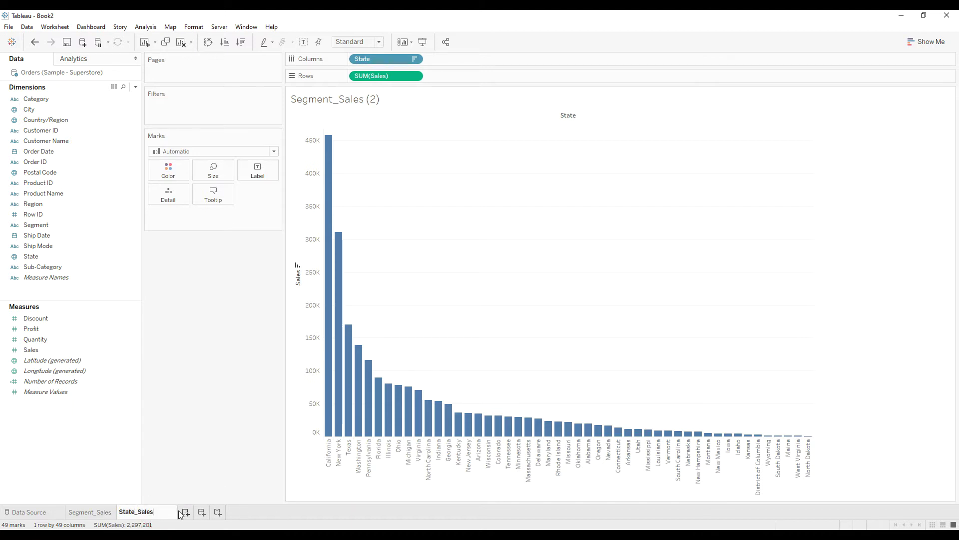
key(Return)
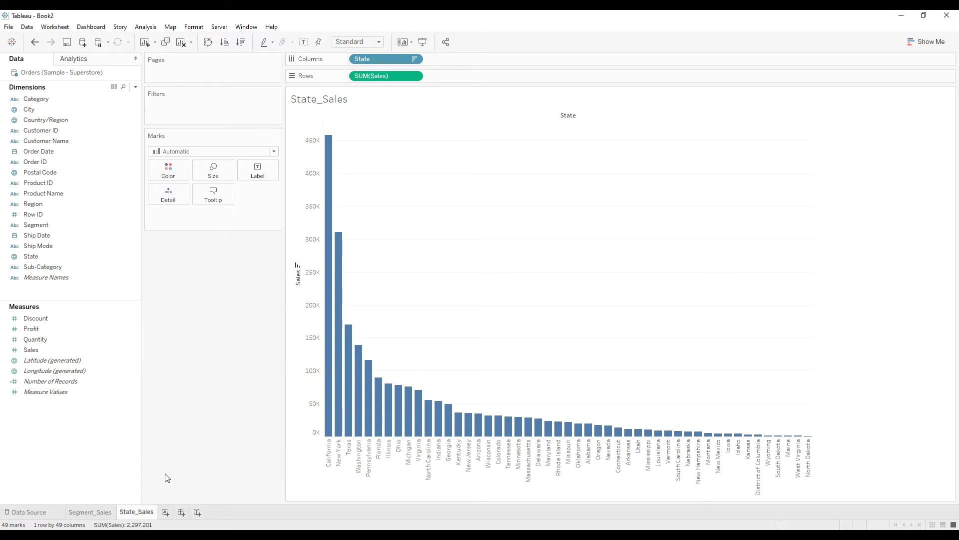
- Add a new worksheet and name it Segment_Button
click(165, 512)
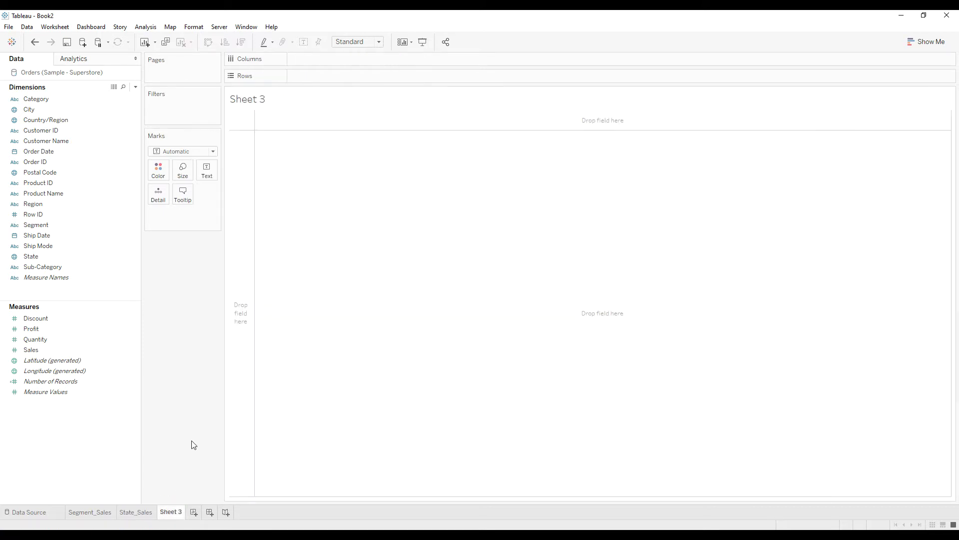
double_click(171, 512)
text(Seg)
key(BackSpace)
key(BackSpace)
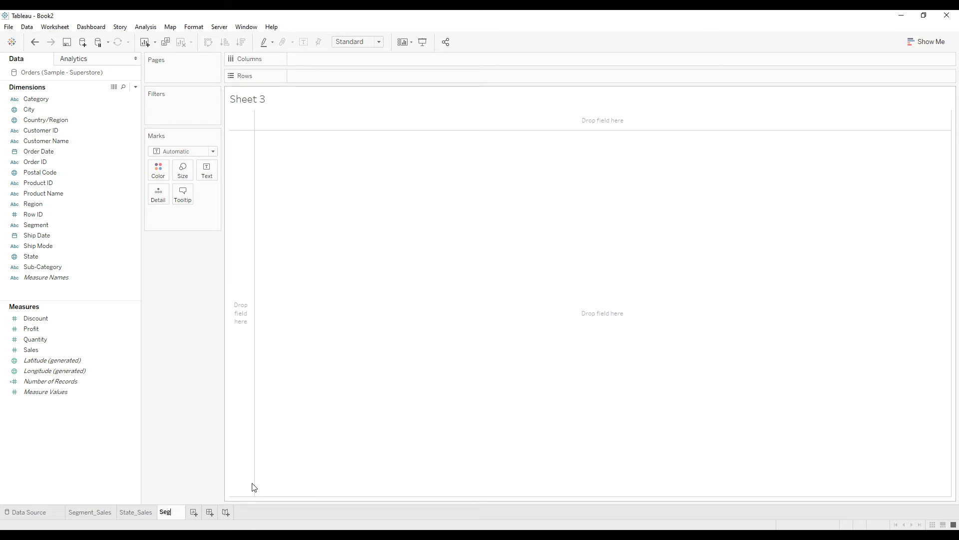
text(ment_Button)
key(Return)
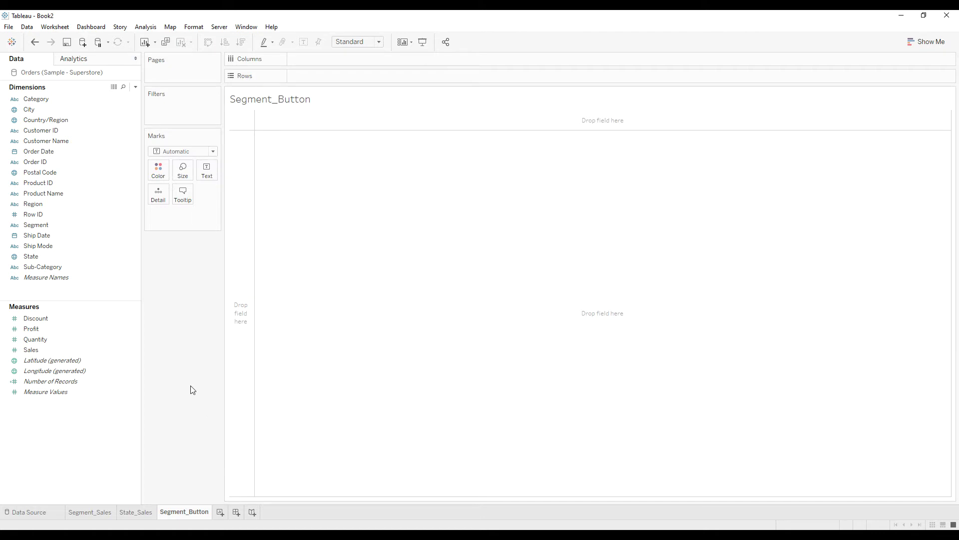
- Create a calculated field named Segment Button with the formula "Segment"
right_click(62, 293)
click(110, 295)
text(Segment Button)
key(Tab)
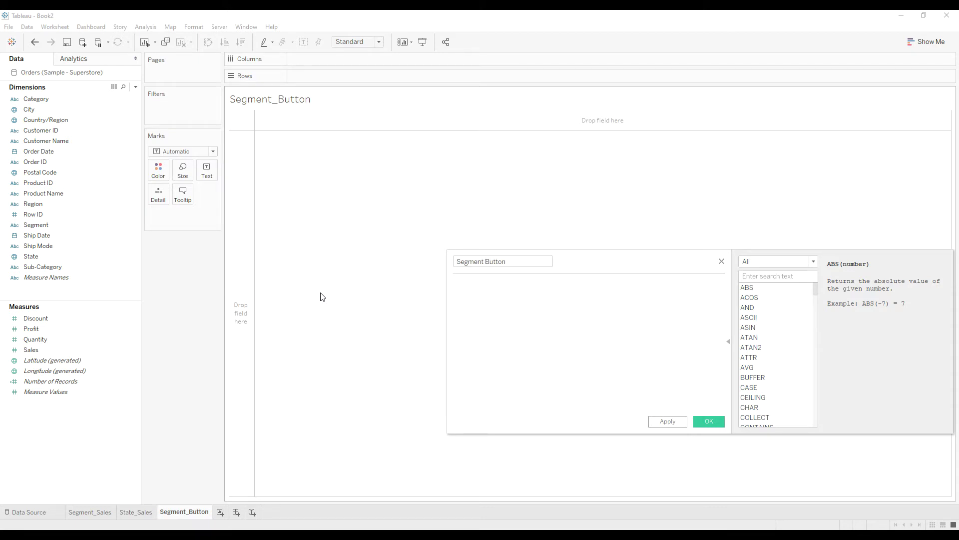
text("Segment")
click(708, 422)
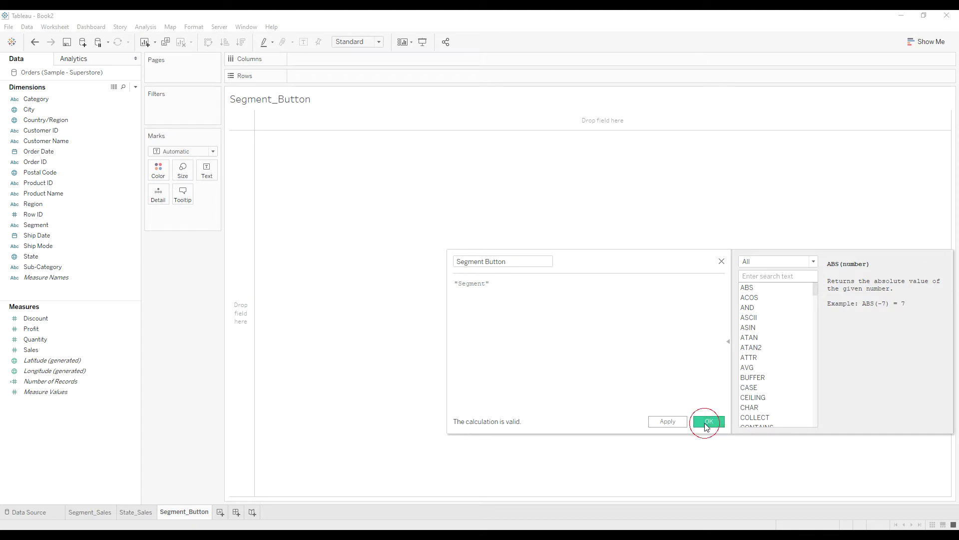
- Create a calculated field named zero with the value 0 and convert it to a dimension
drag(83, 300, 84, 345)
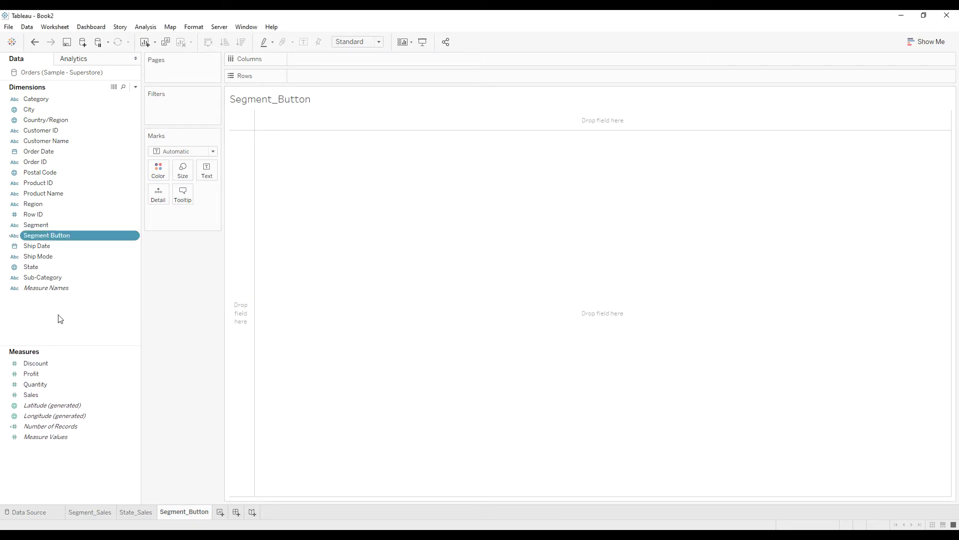
right_click(59, 314)
click(96, 319)
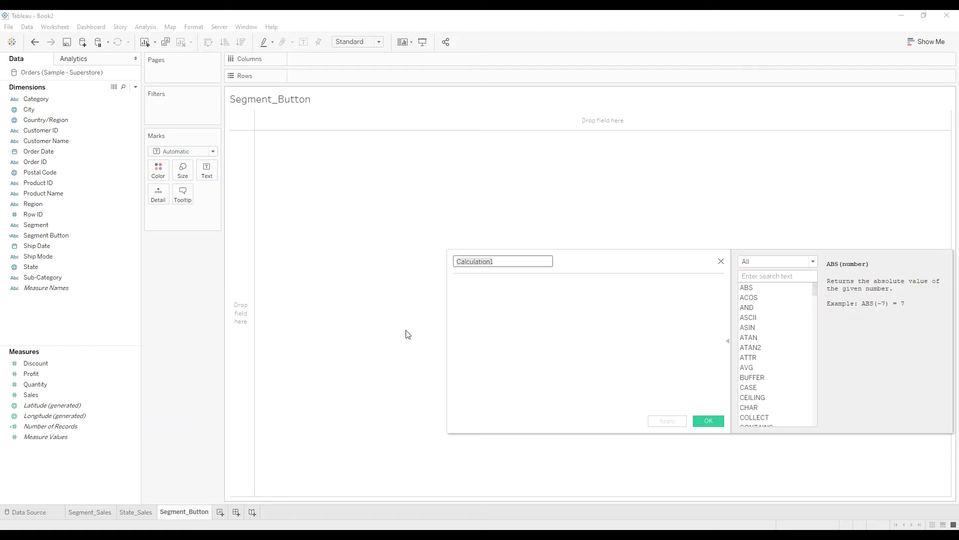
text(zero)
key(Tab)
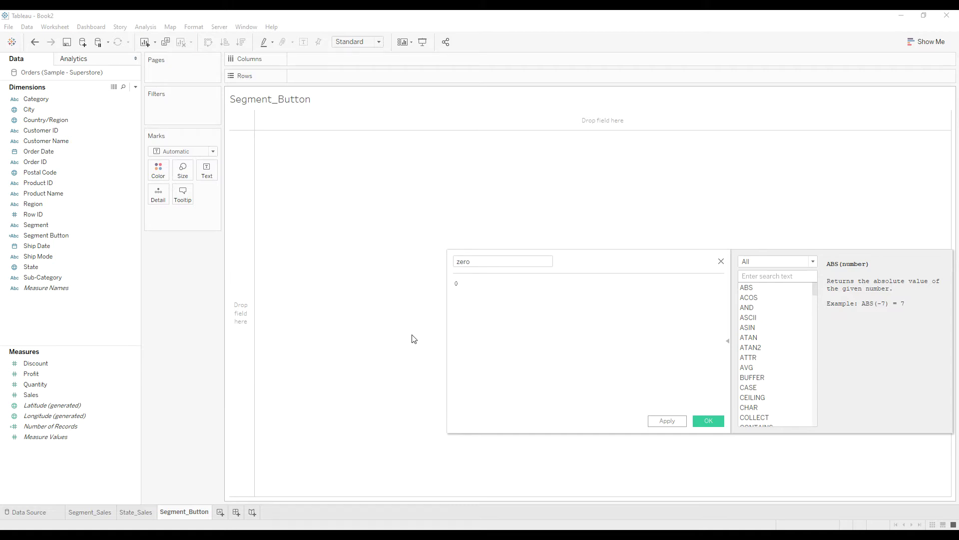
click(709, 420)
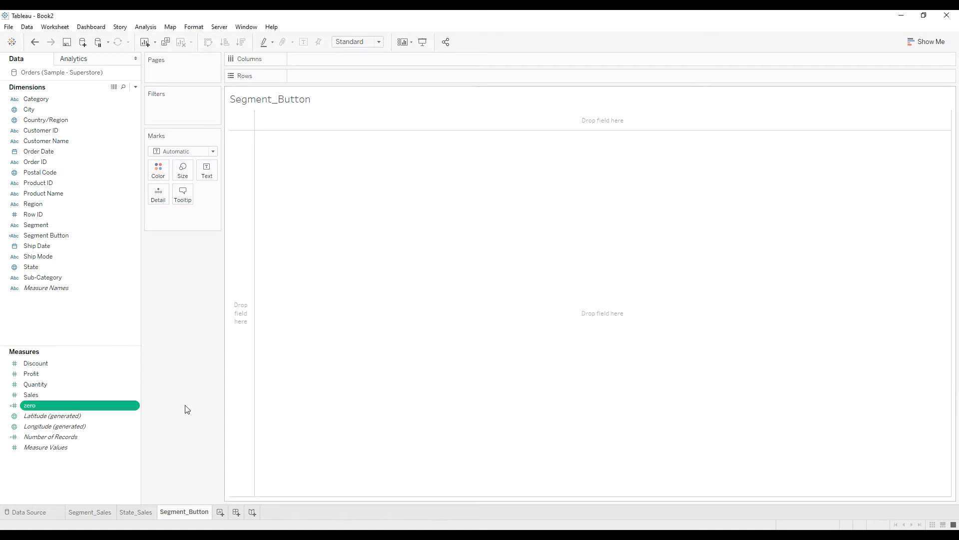
drag(30, 410, 27, 314)
- Create a calculated field named One with the value 1 and convert it to a dimension
right_click(39, 317)
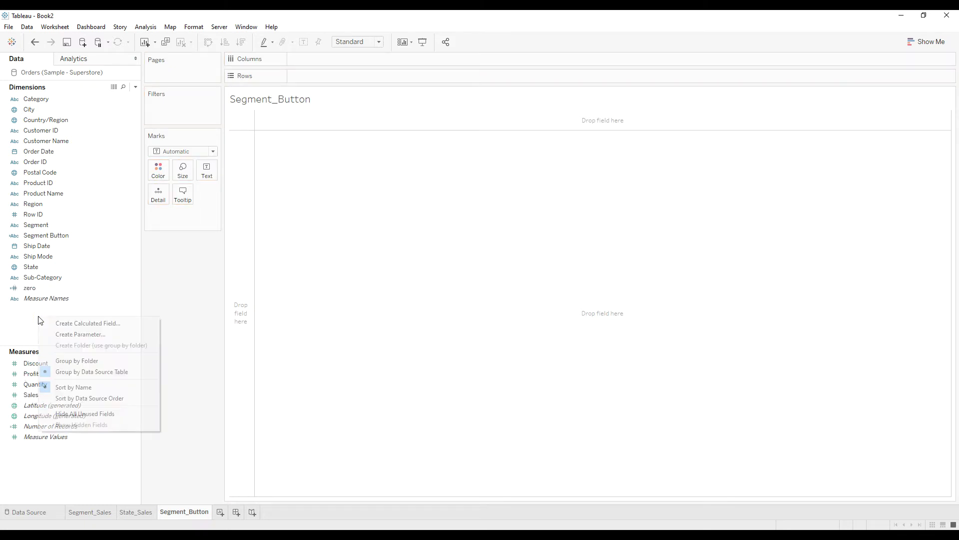
click(72, 325)
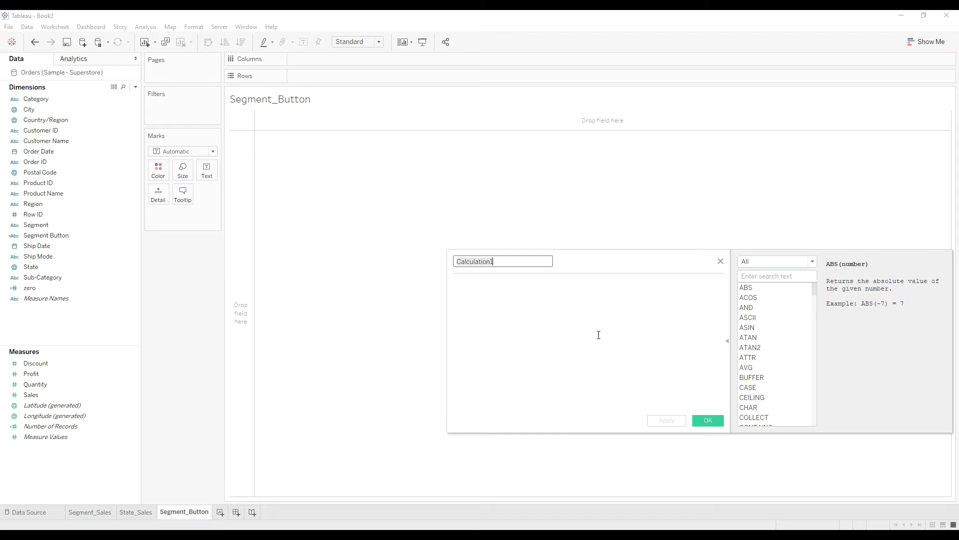
text(1)
click(599, 335)
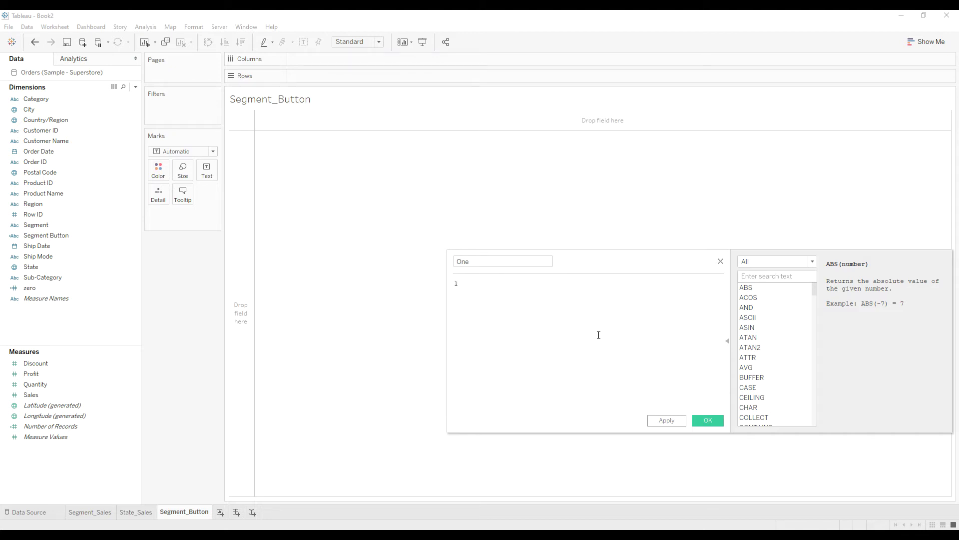
click(704, 421)
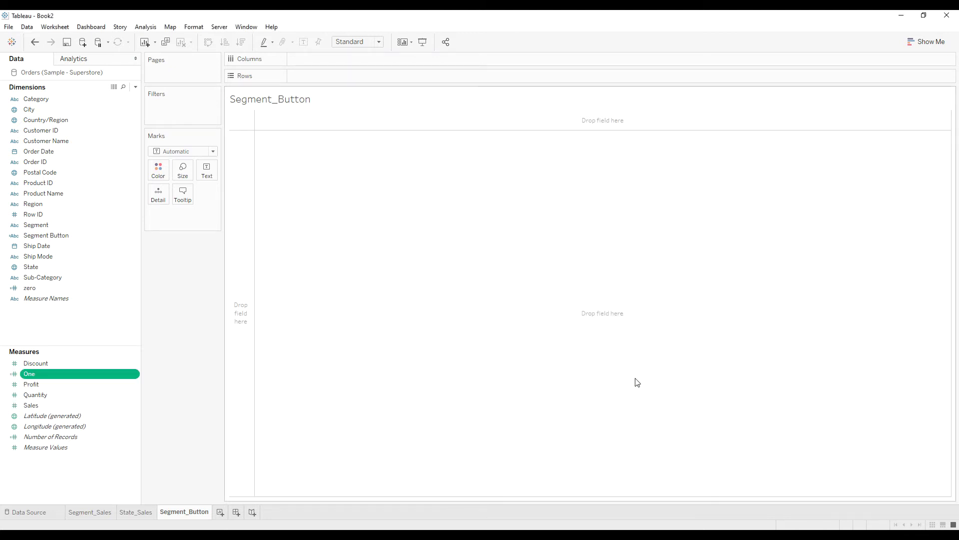
drag(37, 374, 32, 322)
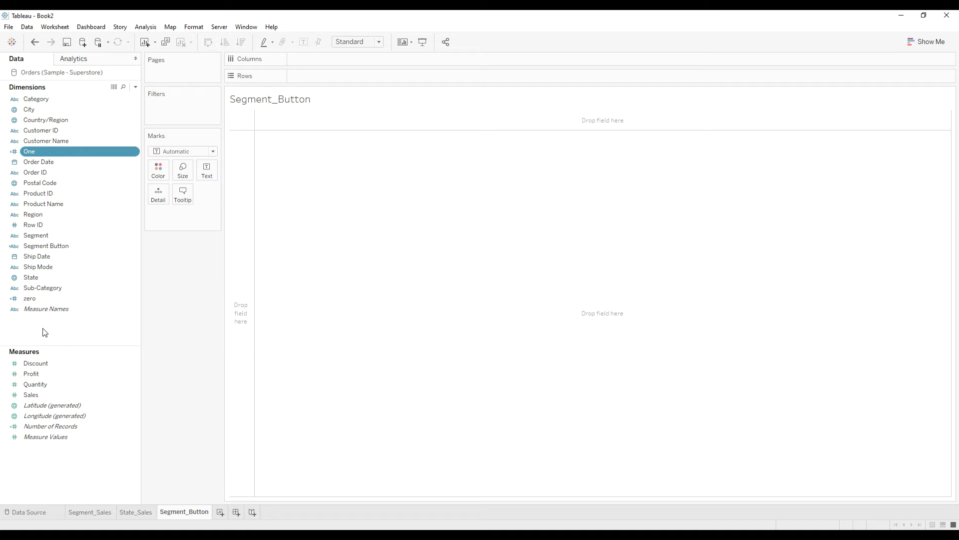
- Create a calculated field named State Button with the formula "State"
right_click(43, 330)
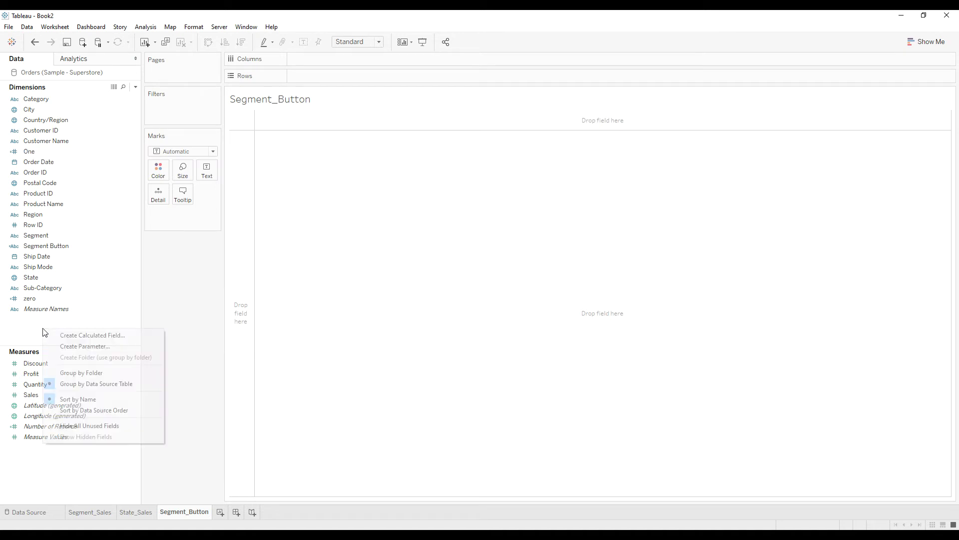
click(105, 335)
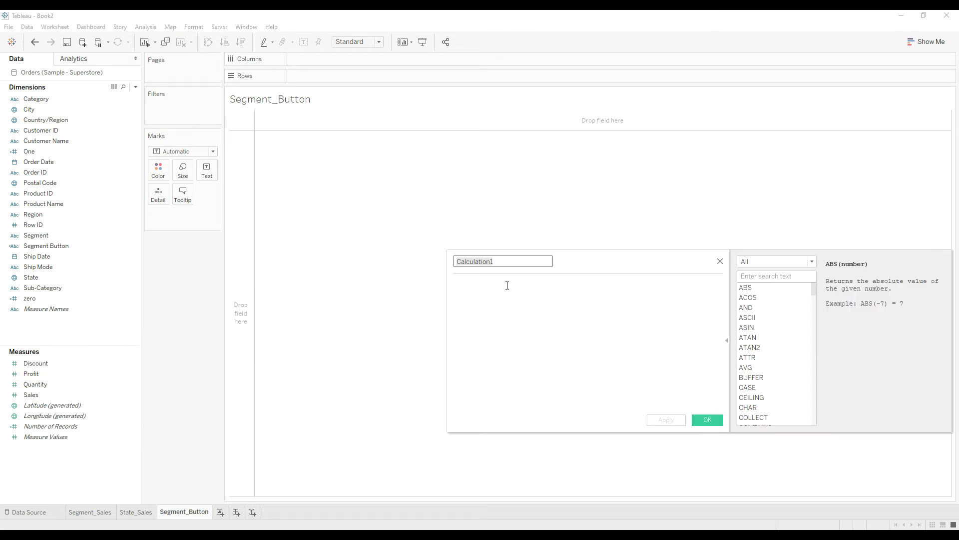
text(State Button)
click(507, 286)
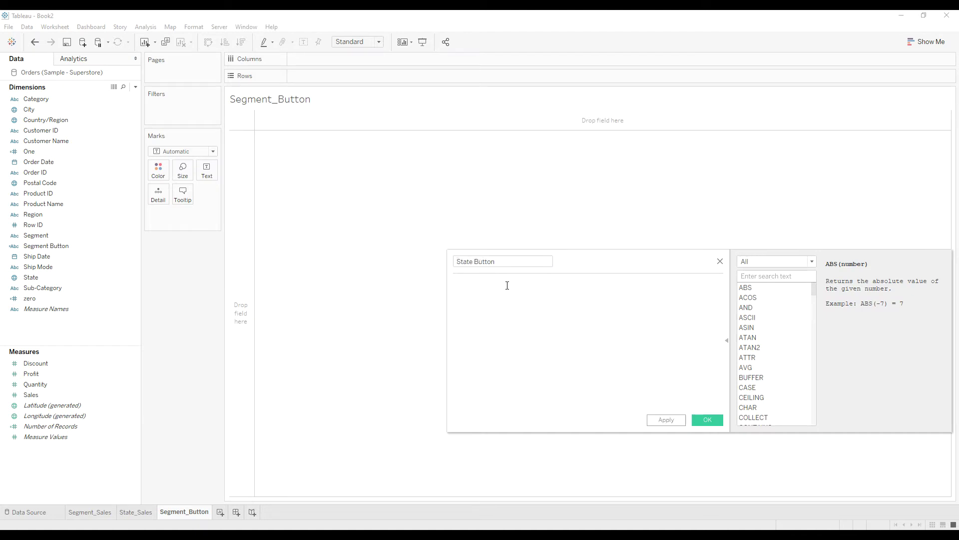
text("State")
click(703, 419)
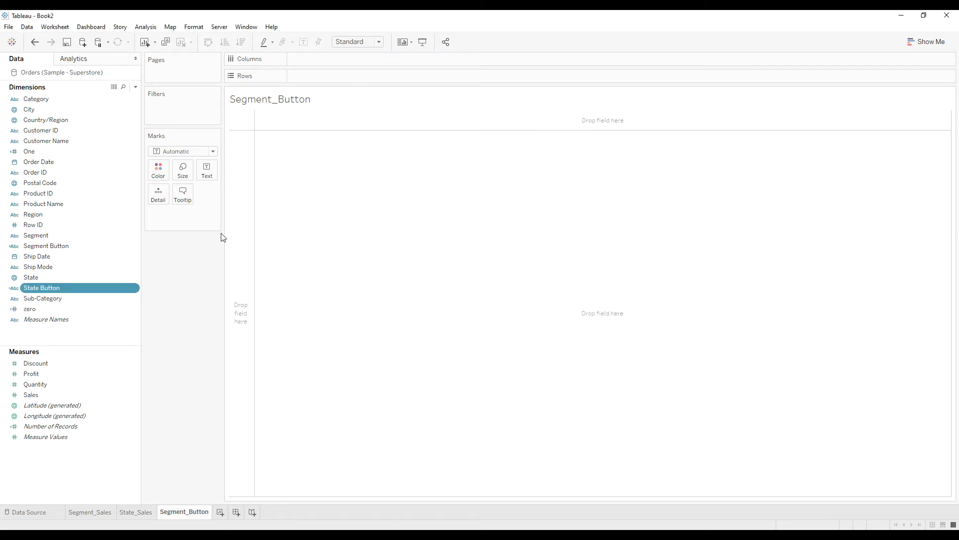
- Use Segment Button as the text mark and add zero and One as detail on the Segment_Button sheet, widening the Marks card
drag(222, 223, 255, 219)
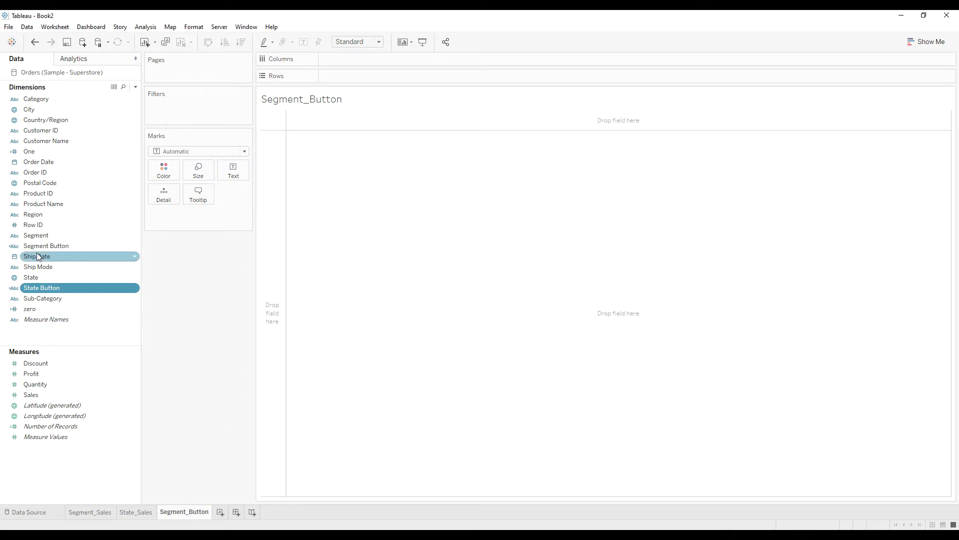
drag(32, 251, 228, 175)
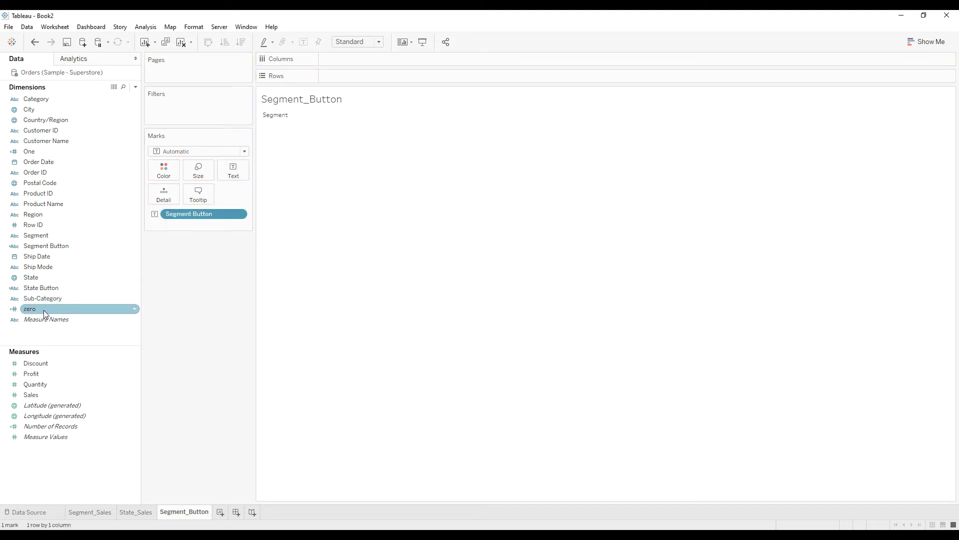
drag(39, 310, 167, 197)
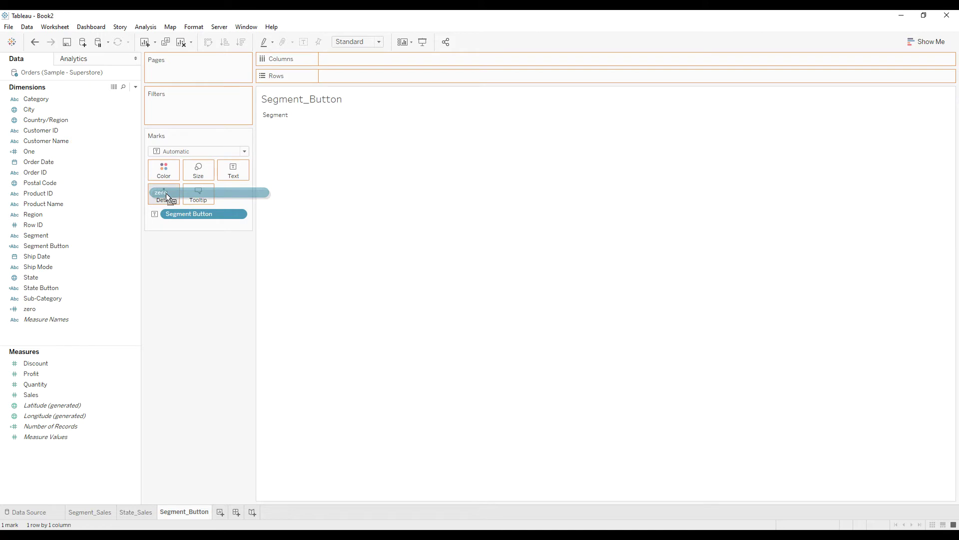
drag(167, 198, 165, 198)
drag(30, 151, 165, 198)
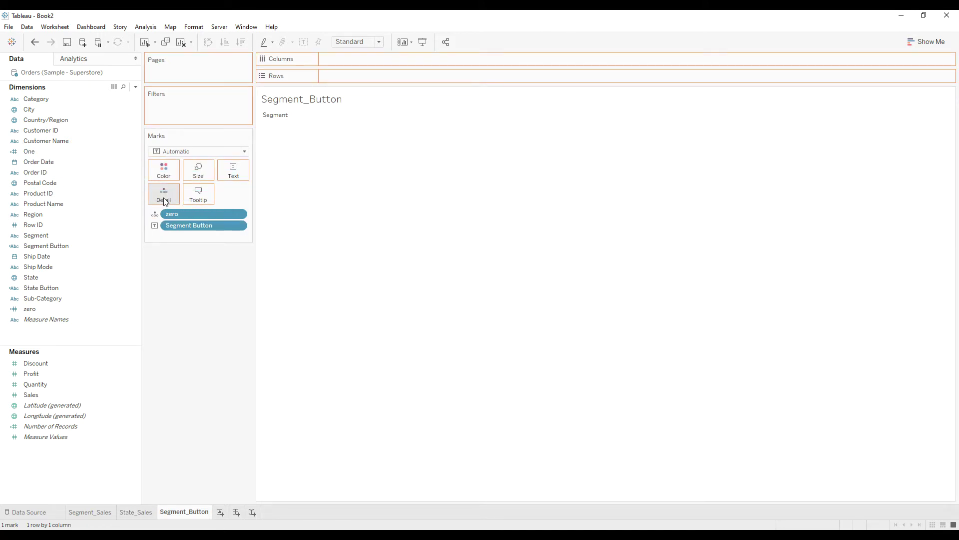
drag(255, 199, 273, 197)
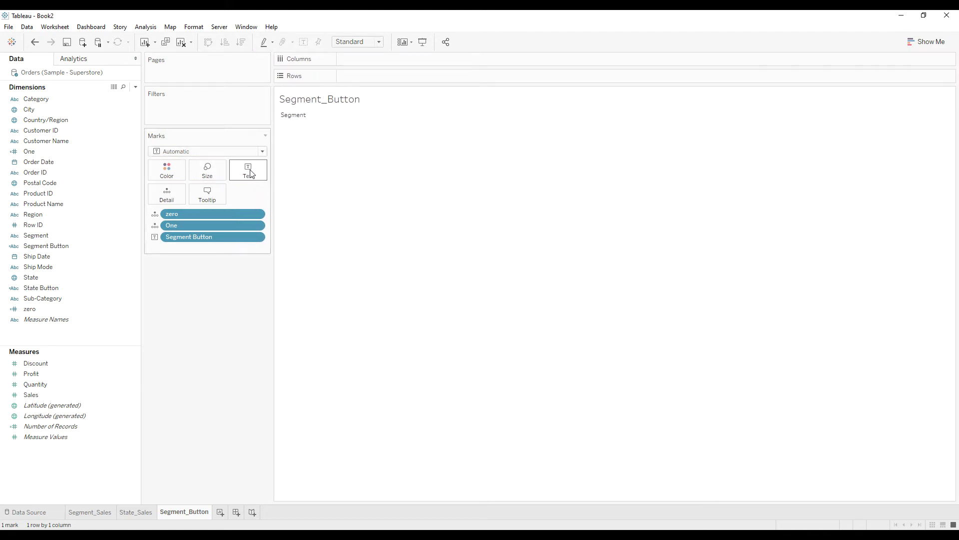
- Change the Segment_Button mark type to Circle and enlarge the mark until it fills the cell behind the label
click(198, 153)
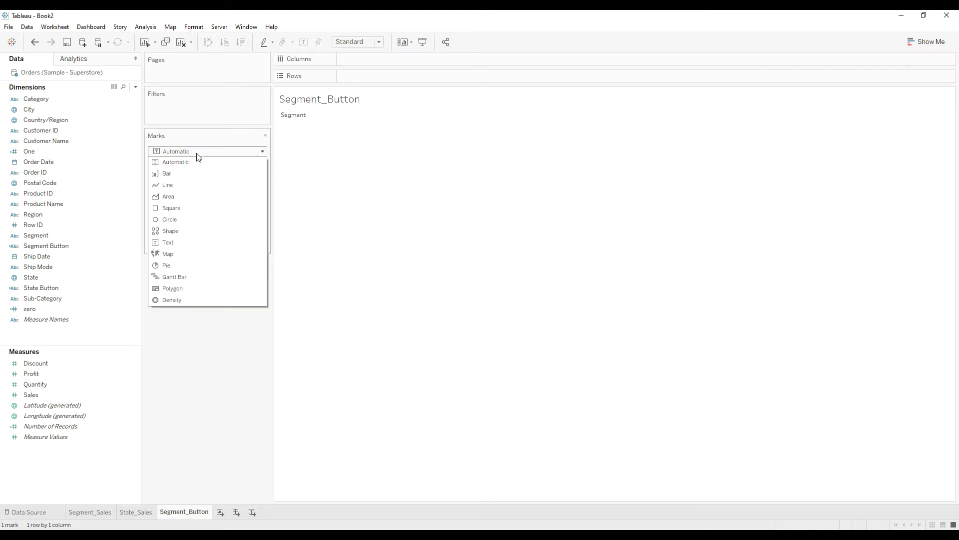
click(185, 220)
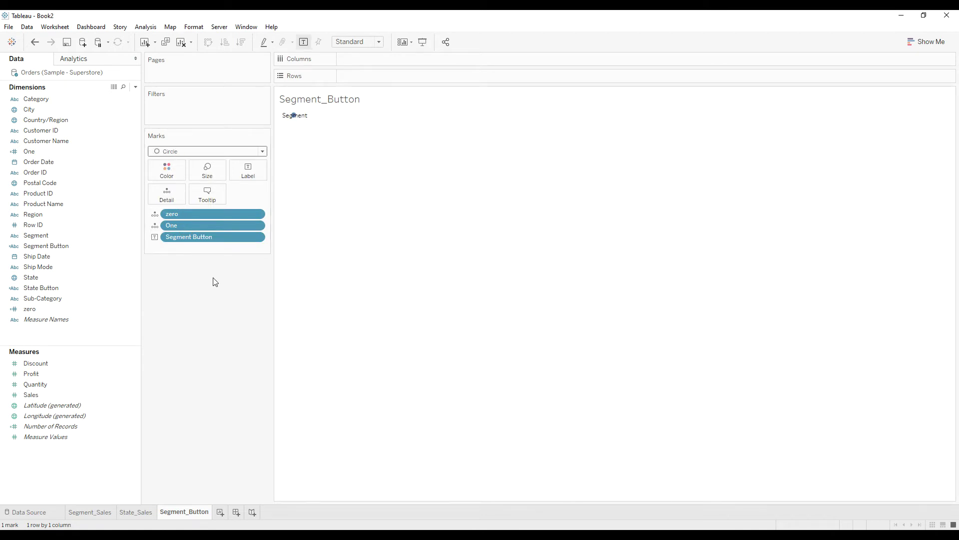
click(249, 170)
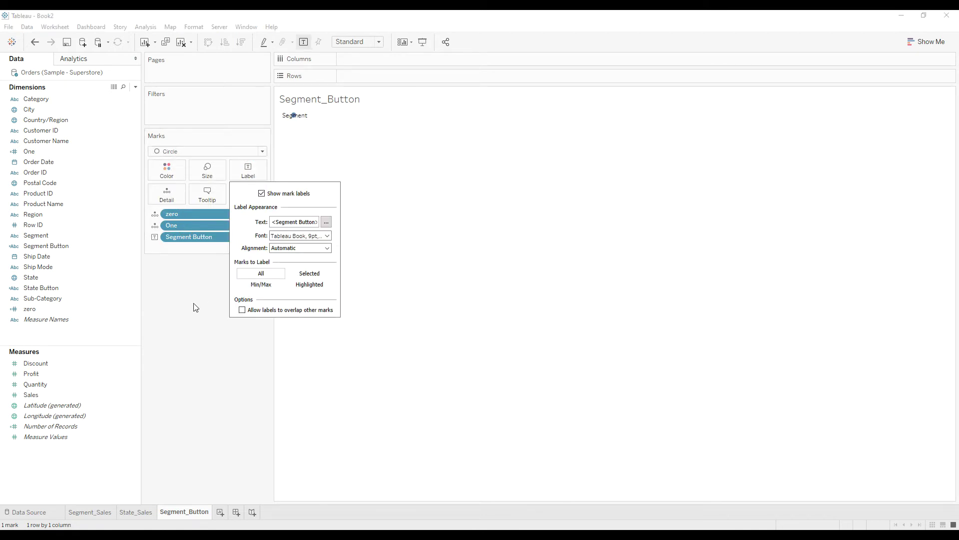
click(210, 308)
click(250, 169)
click(207, 173)
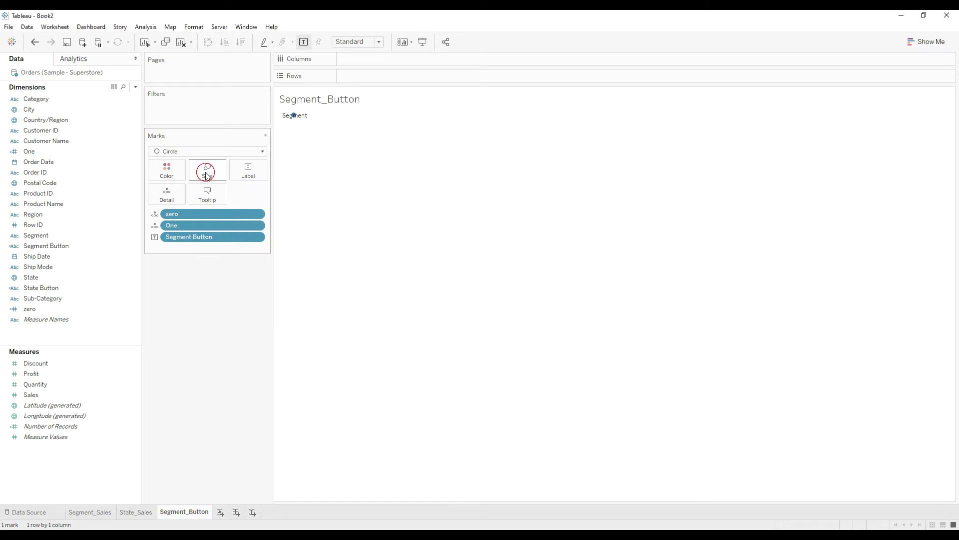
drag(215, 195, 291, 201)
click(222, 319)
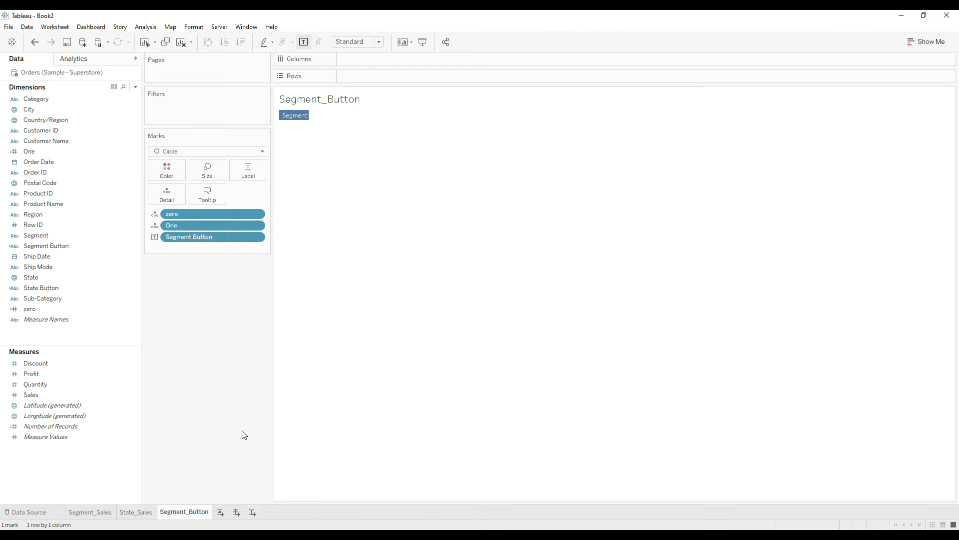
- Duplicate the Segment_Button sheet as State_Button and replace its Segment Button label field with State Button
right_click(189, 512)
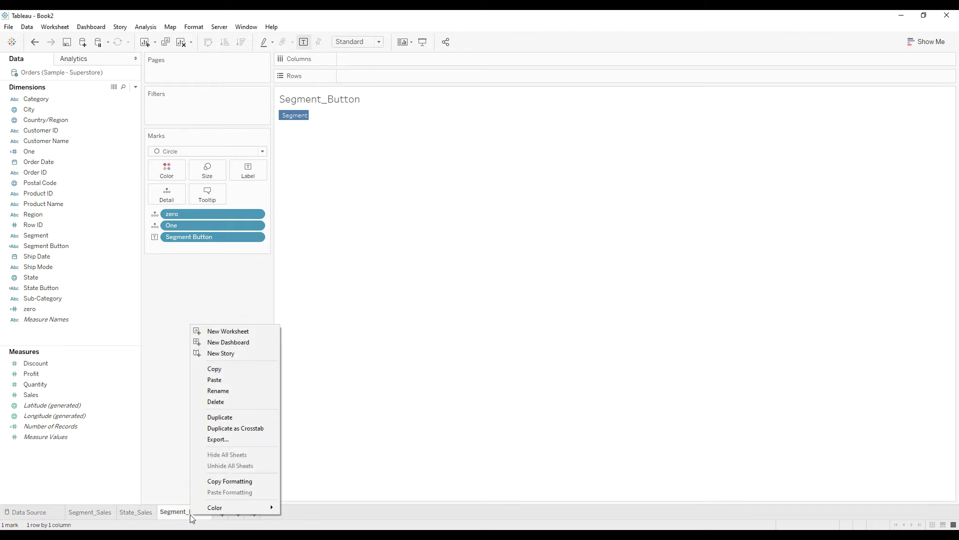
click(233, 422)
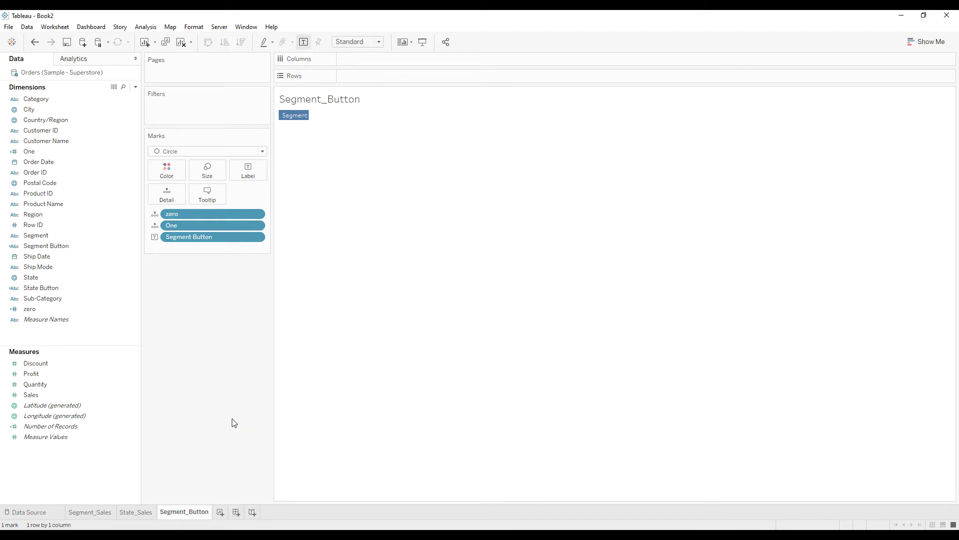
double_click(240, 512)
drag(241, 511, 180, 511)
text(State_Button (2)
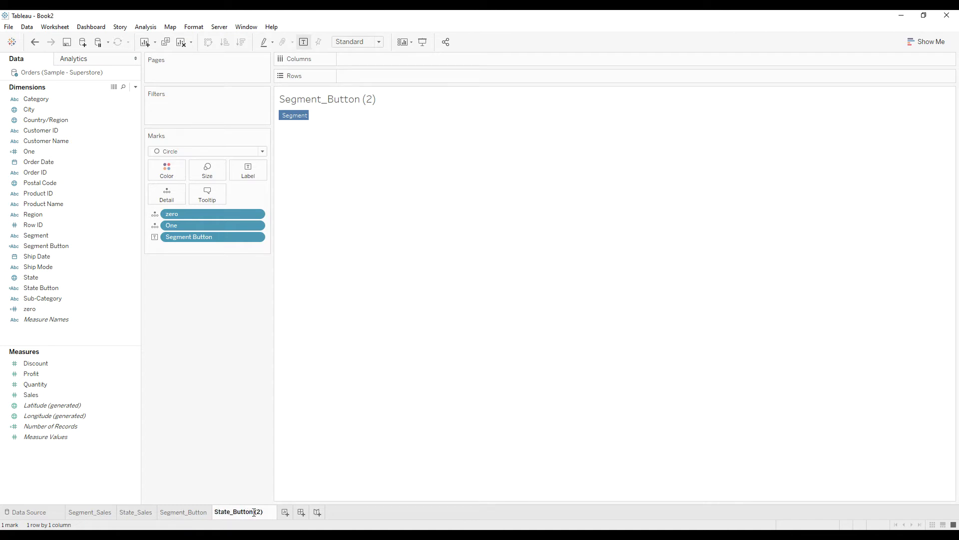
drag(254, 512, 294, 512)
key(BackSpace)
key(Return)
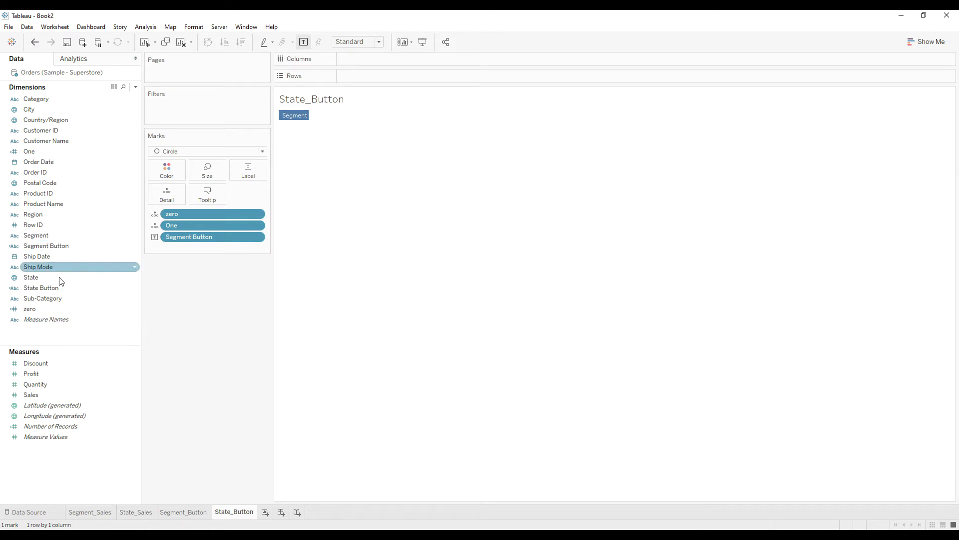
drag(49, 289, 189, 237)
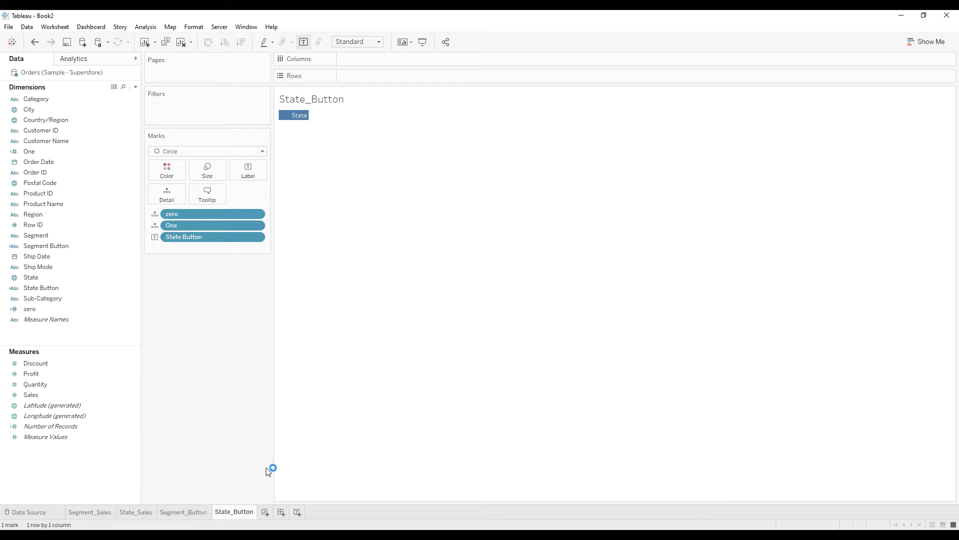
- Create a new dashboard with a horizontal container holding the Segment_Sales and State_Sales sheets side by side
click(290, 512)
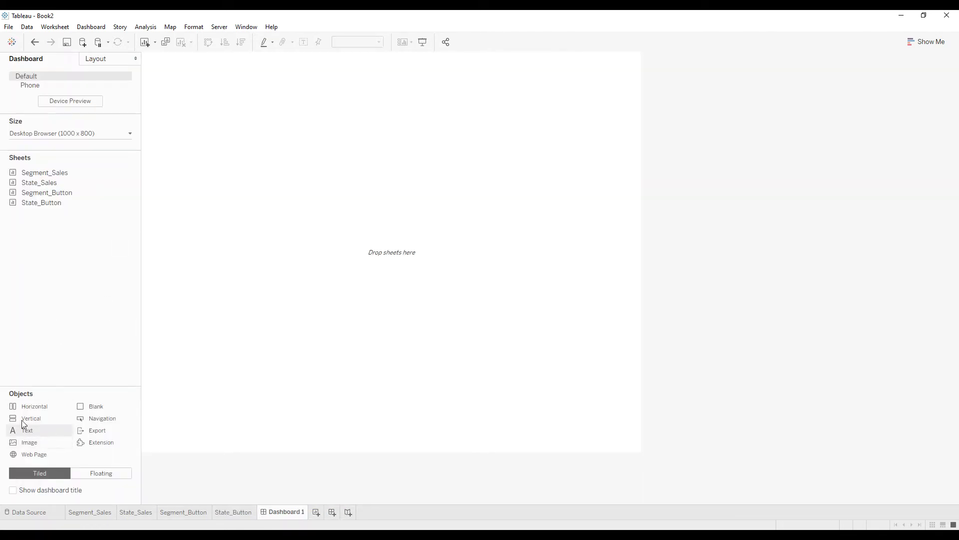
mouse_move(29, 406)
mouse_down()
mouse_move(308, 330)
mouse_move(317, 317)
mouse_up()
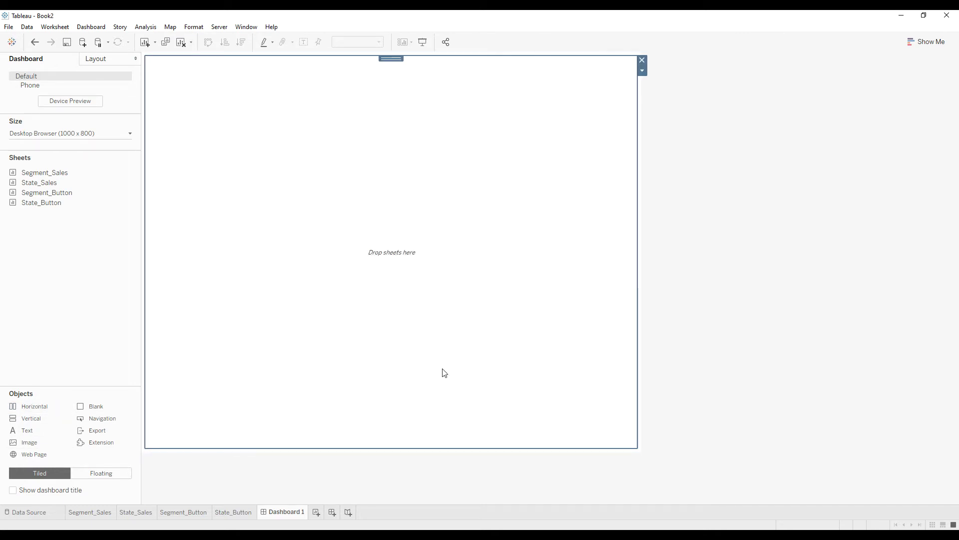
mouse_move(67, 173)
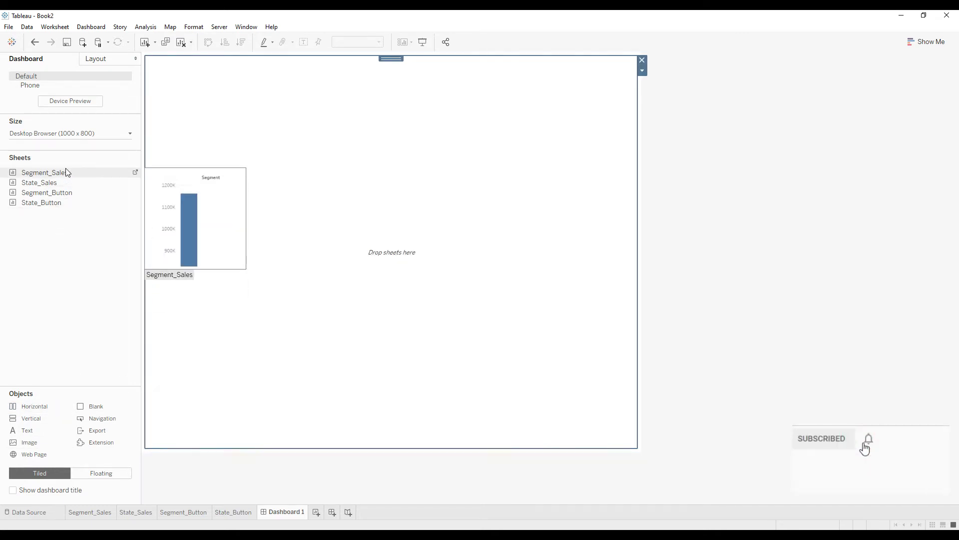
drag(52, 177, 180, 226)
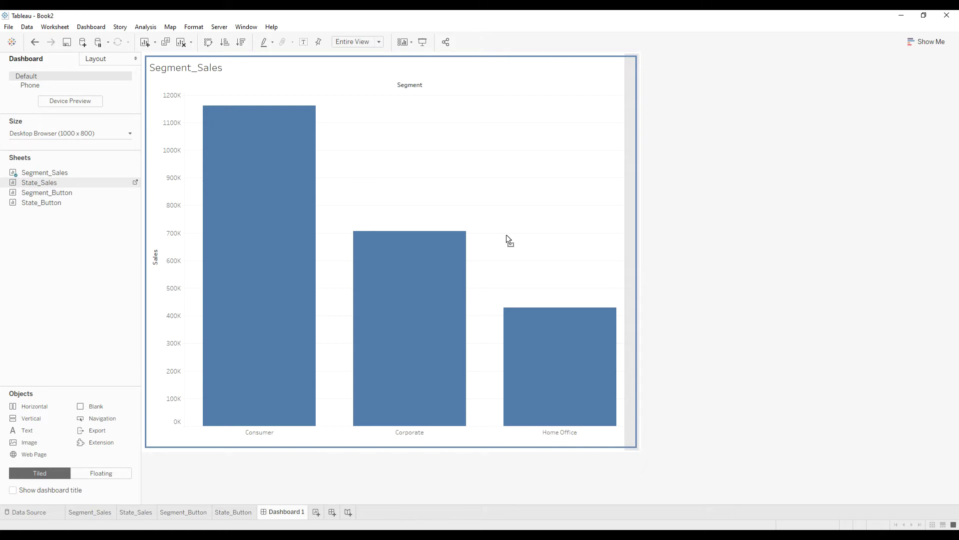
drag(507, 236, 507, 235)
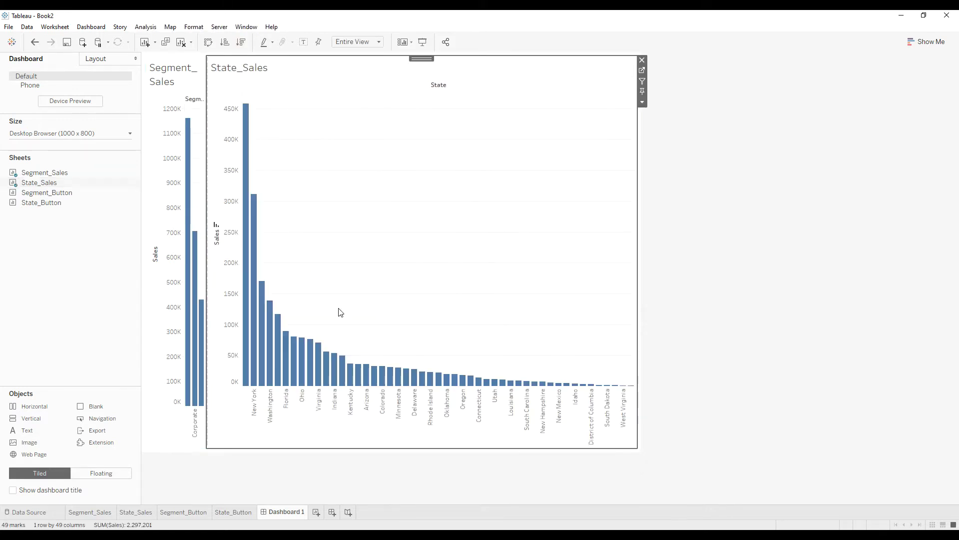
- Hide the titles of the Segment_Sales and State_Sales charts on the dashboard
right_click(178, 78)
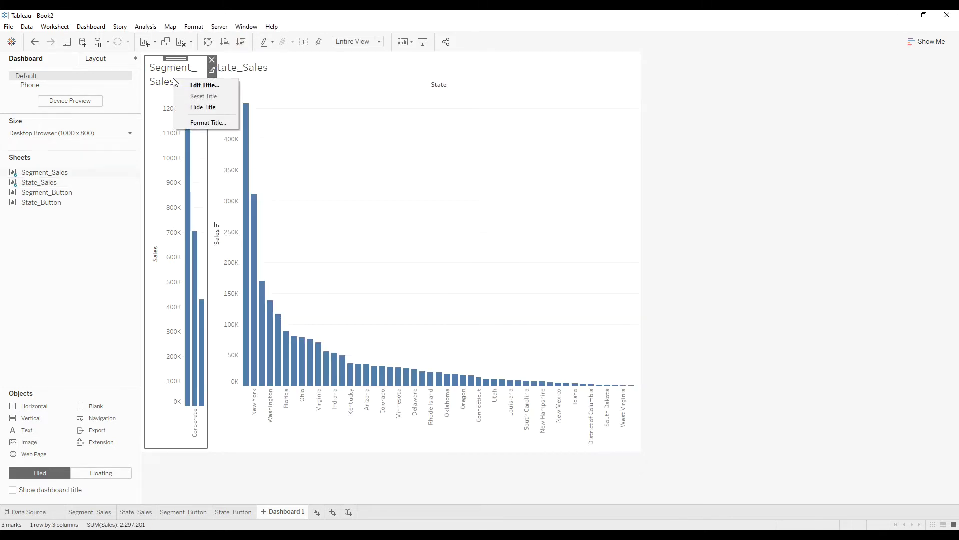
click(200, 105)
right_click(245, 70)
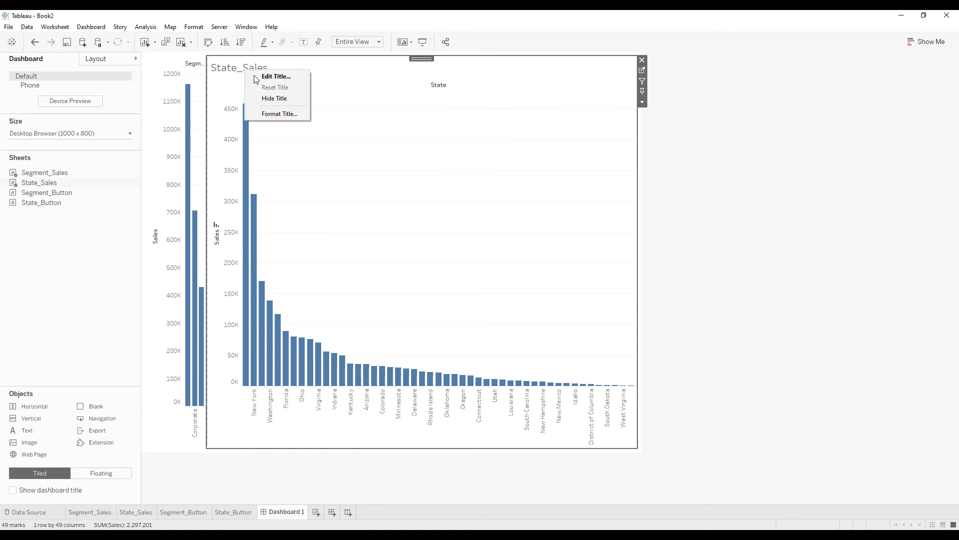
click(268, 99)
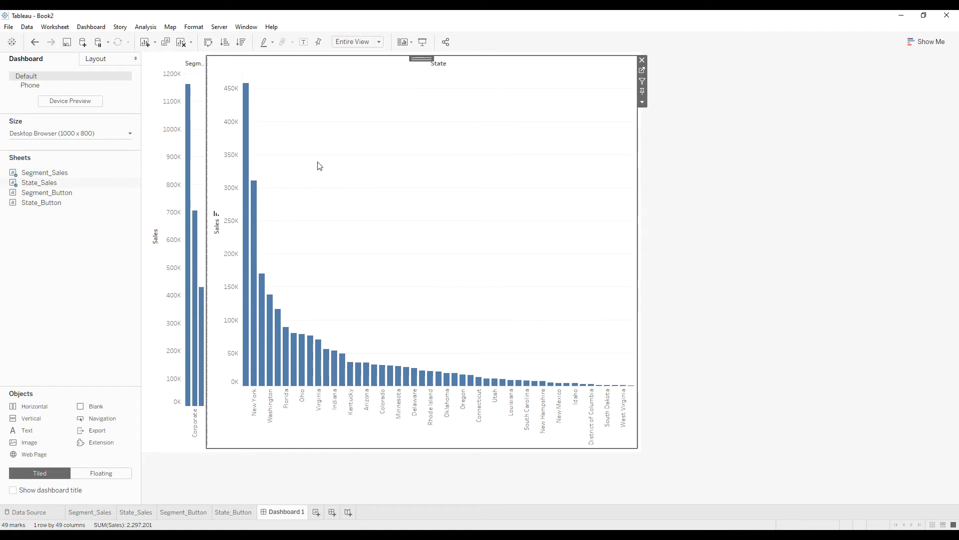
click(337, 175)
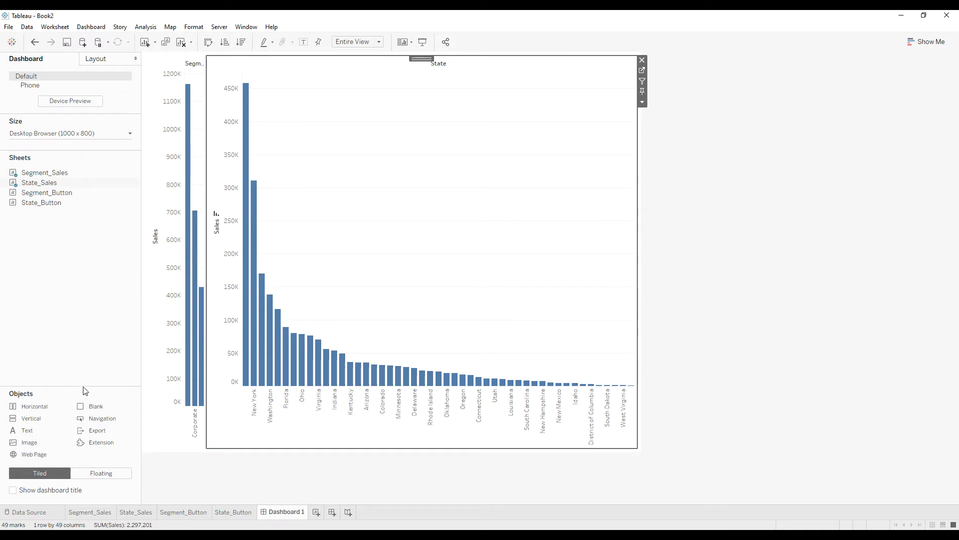
- Add a second horizontal container above the charts and place Segment_Button and State_Button side by side in it
drag(30, 408, 211, 214)
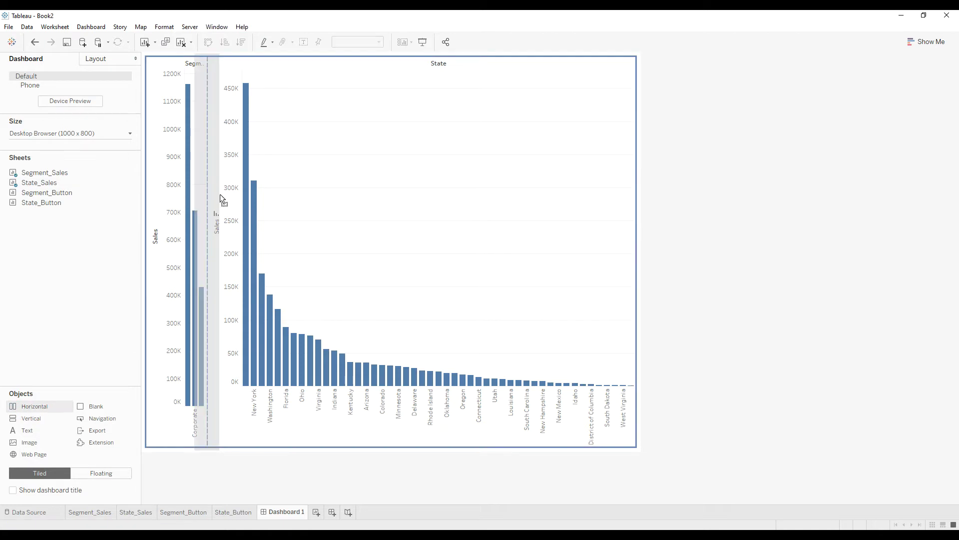
drag(262, 78, 268, 56)
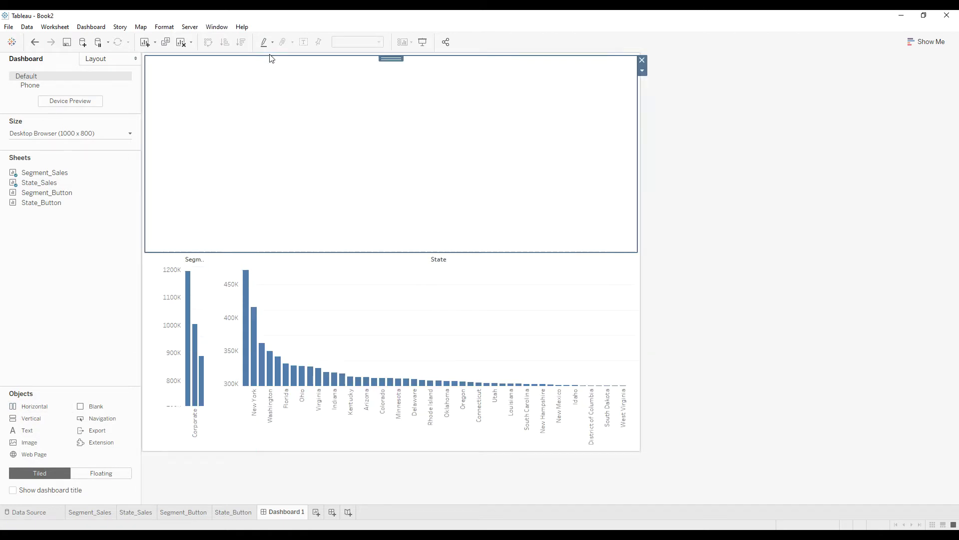
mouse_move(44, 209)
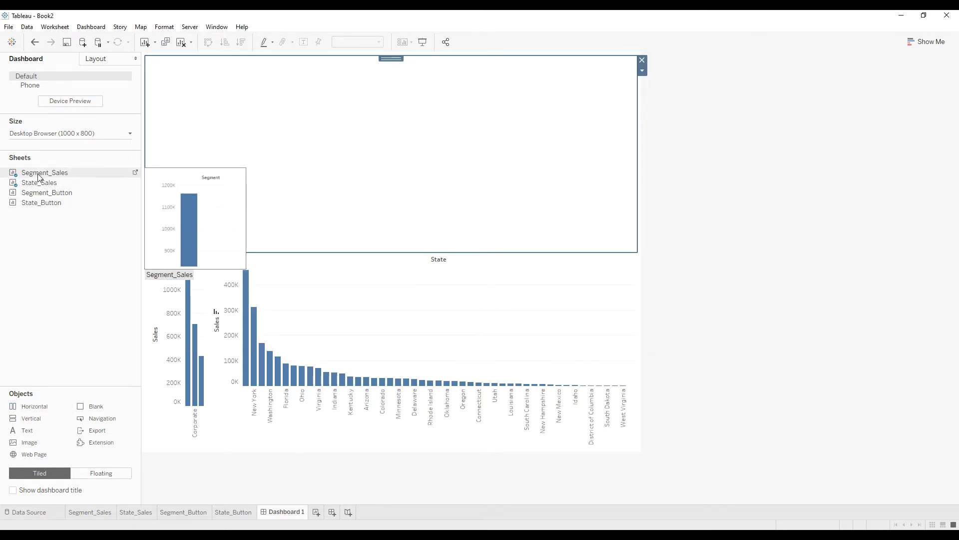
drag(49, 195, 366, 117)
drag(481, 134, 587, 102)
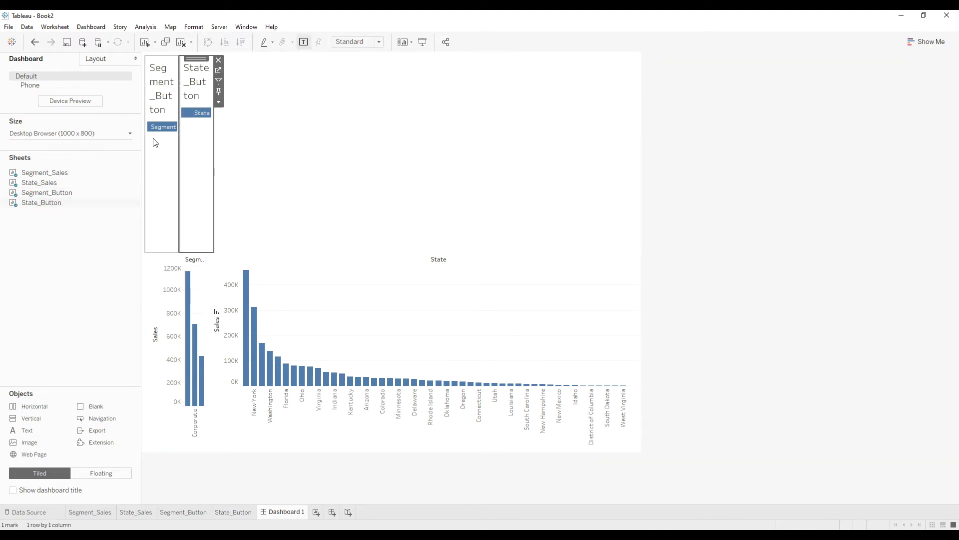
- Hide the titles of the Segment_Button and State_Button sheets on the dashboard
click(155, 93)
right_click(155, 90)
click(200, 117)
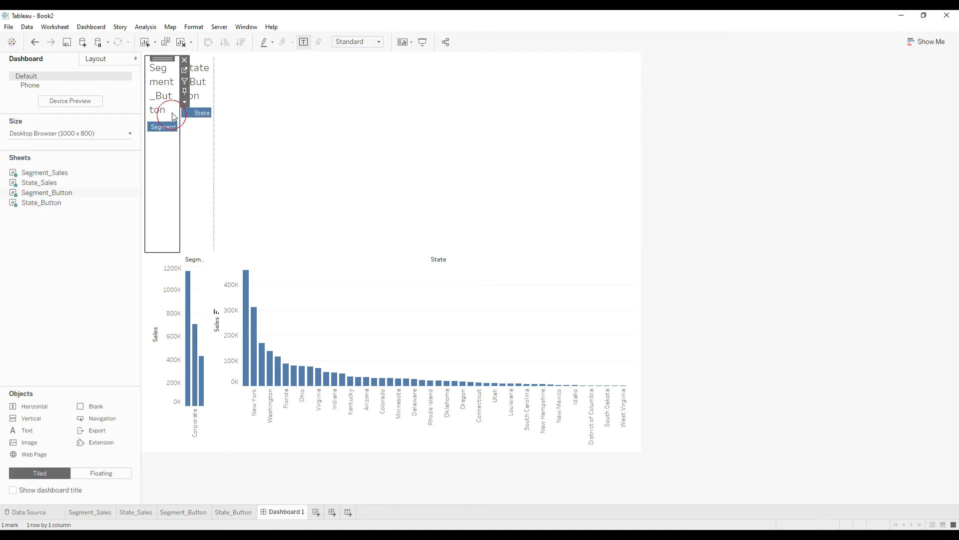
right_click(203, 83)
click(223, 107)
click(314, 154)
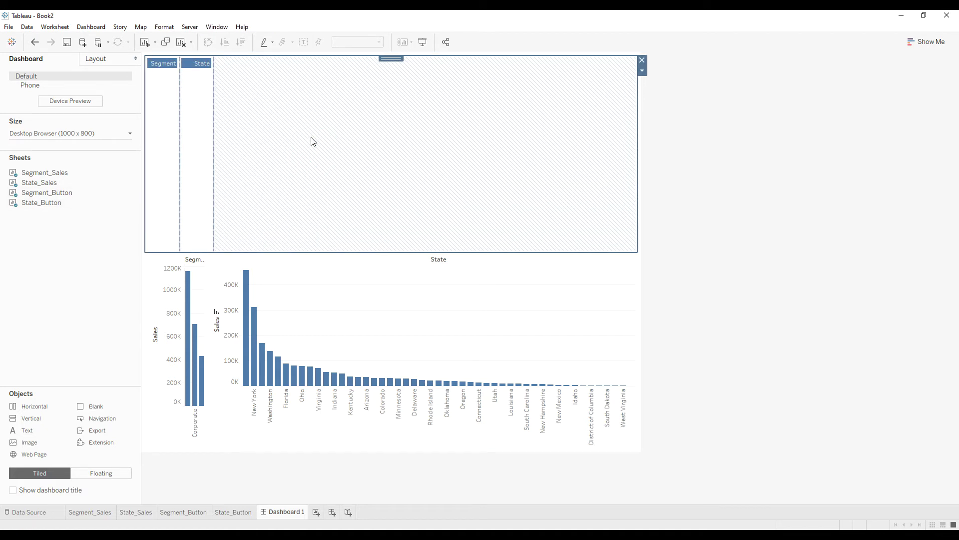
- Set the fit of both the State_Button and Segment_Button sheets to Entire View
click(202, 114)
click(357, 42)
click(352, 76)
click(172, 135)
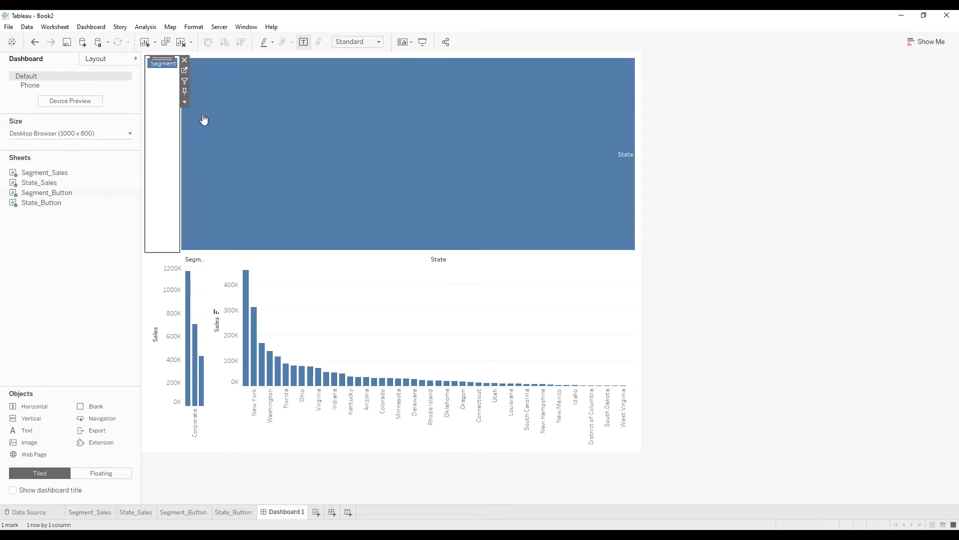
click(350, 41)
click(348, 77)
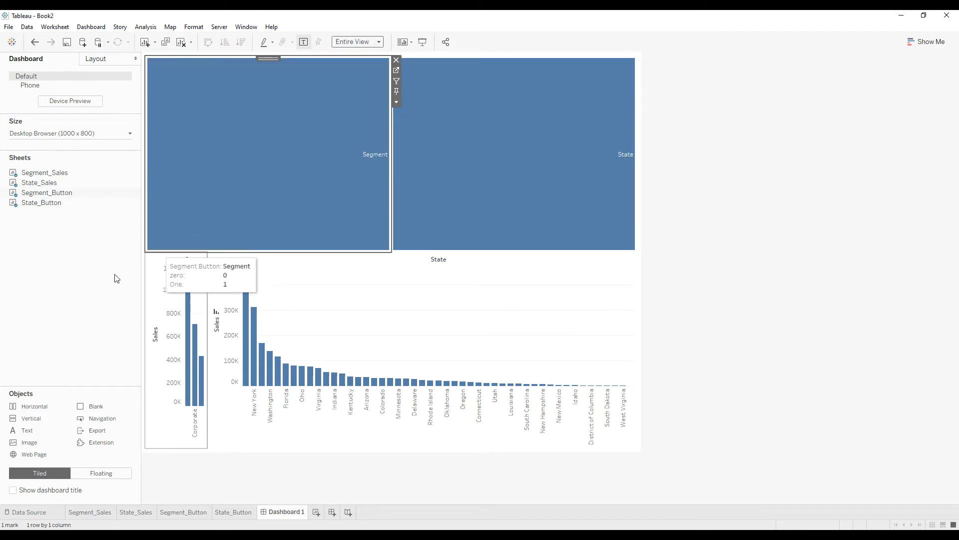
- Format the Segment_Button sheet's pane alignment as horizontally centered
right_click(288, 166)
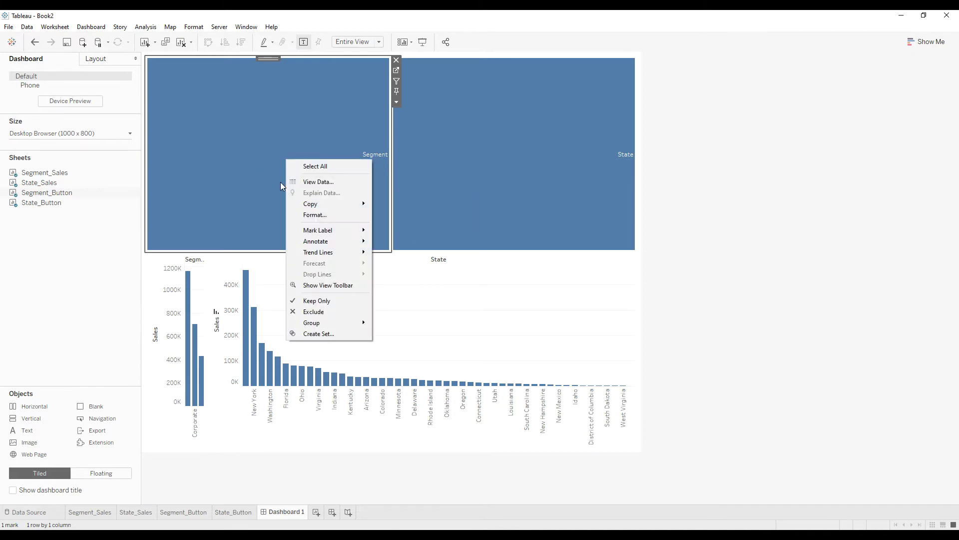
click(325, 215)
click(70, 122)
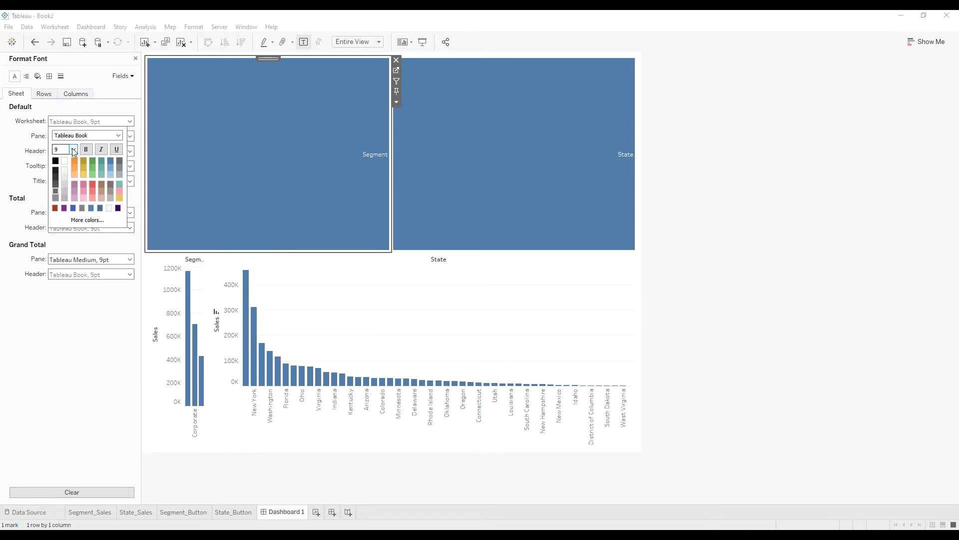
click(26, 76)
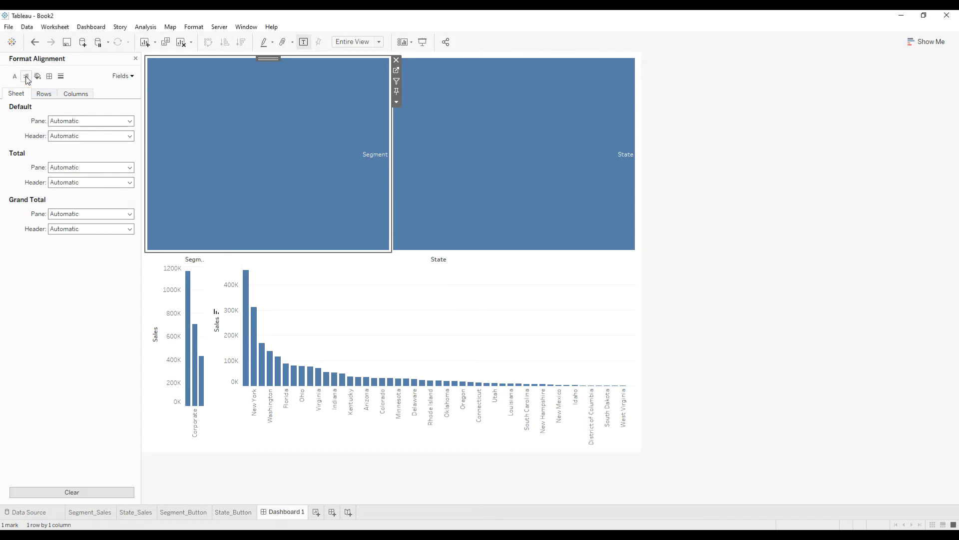
click(68, 122)
click(74, 161)
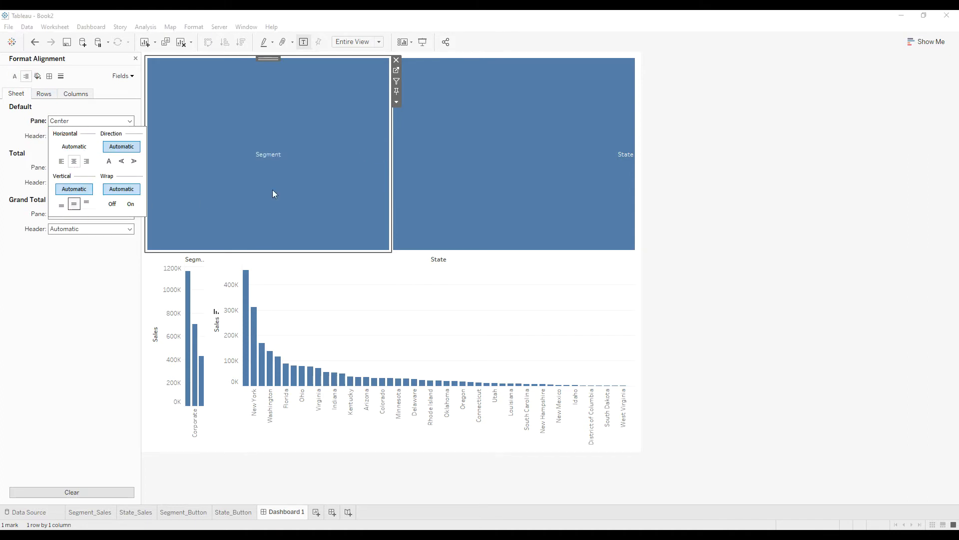
click(22, 97)
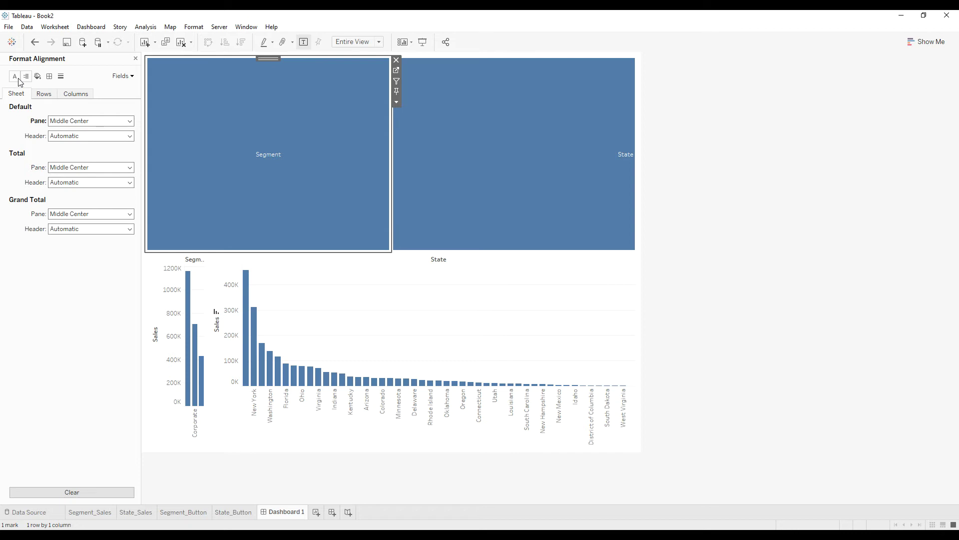
- Increase the worksheet font size of the Segment_Button sheet to enlarge its label
click(16, 76)
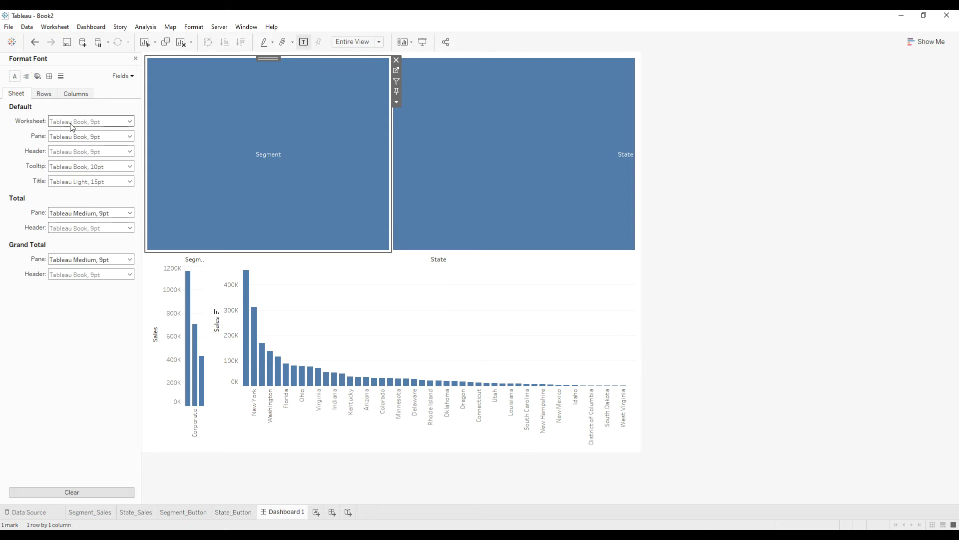
click(64, 121)
click(73, 150)
click(66, 185)
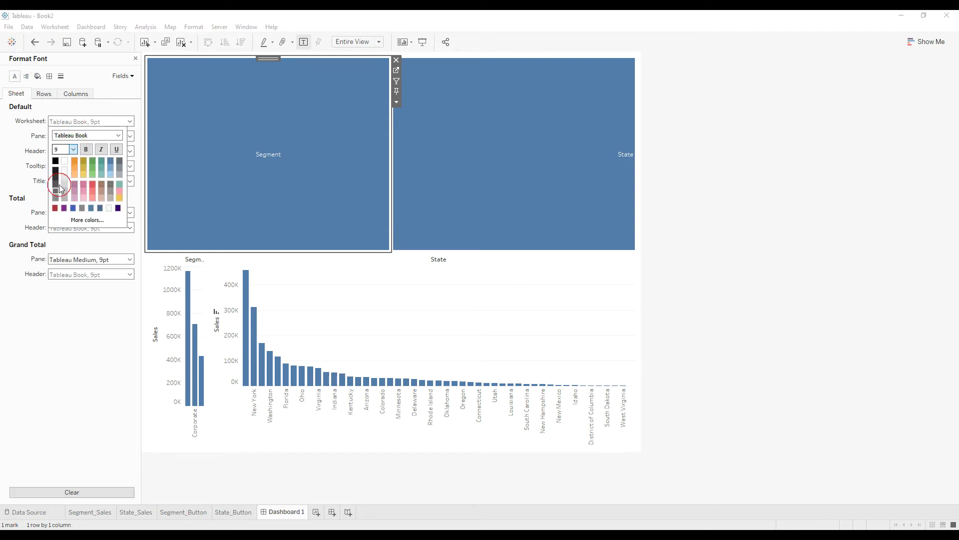
click(449, 165)
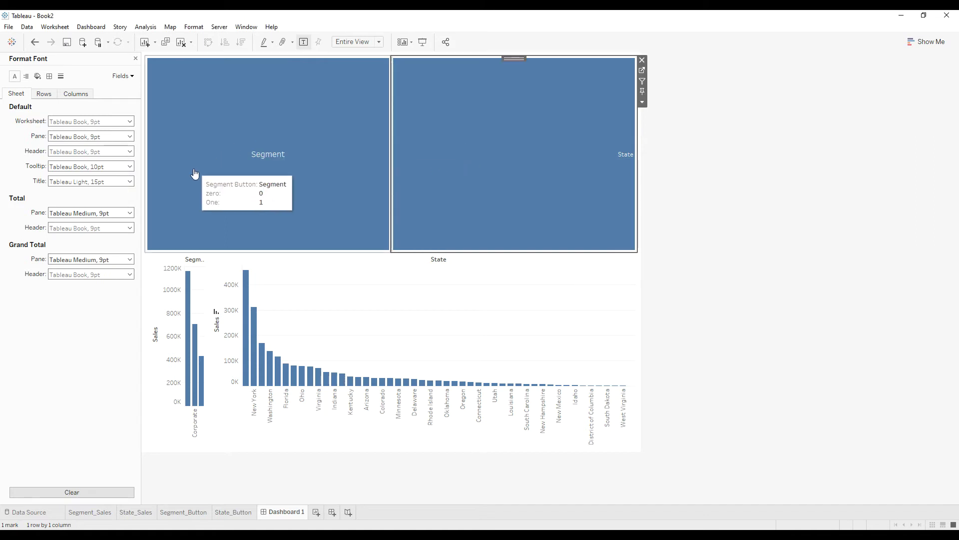
- Format the State_Button sheet's pane alignment as centered both horizontally and vertically
click(27, 77)
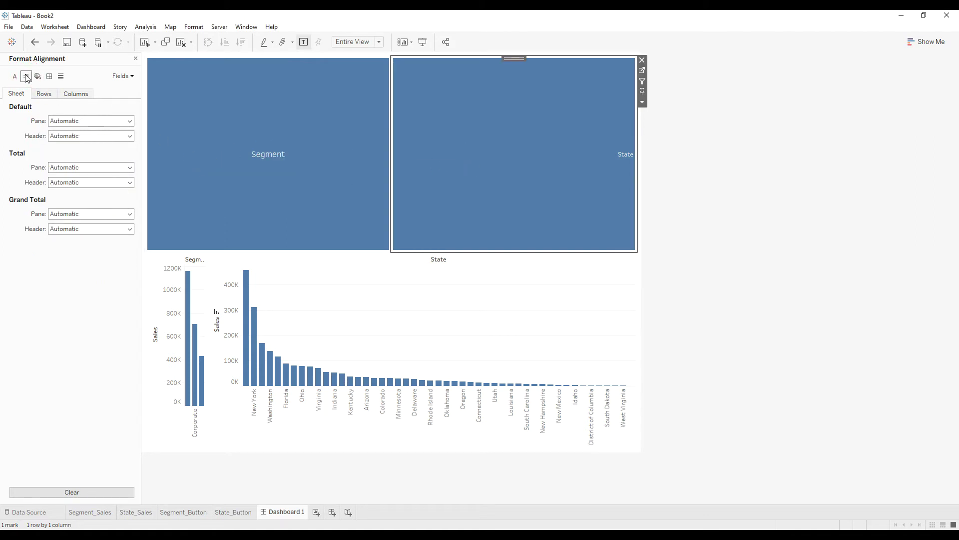
click(62, 120)
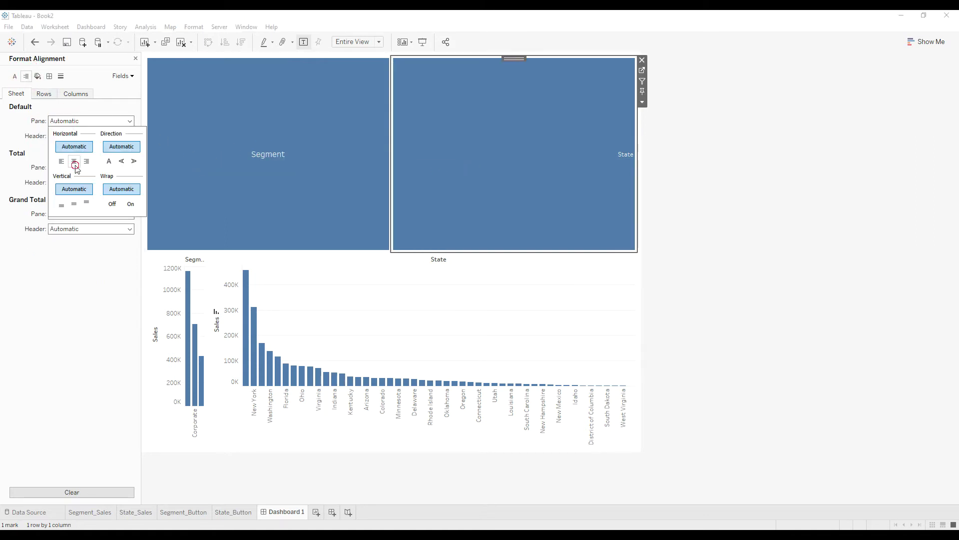
click(74, 161)
click(75, 206)
- Set the State_Button sheet's worksheet font to 12 pt in white
click(14, 76)
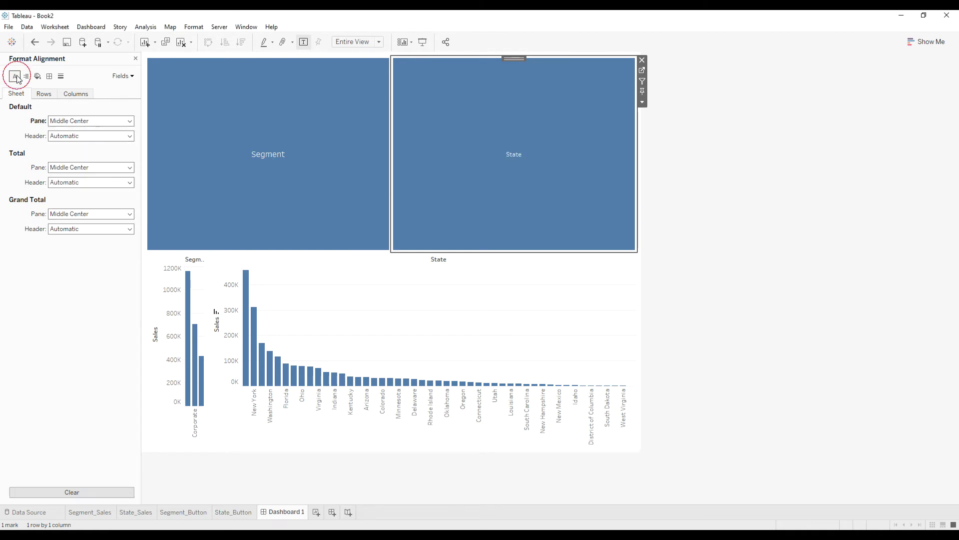
click(92, 121)
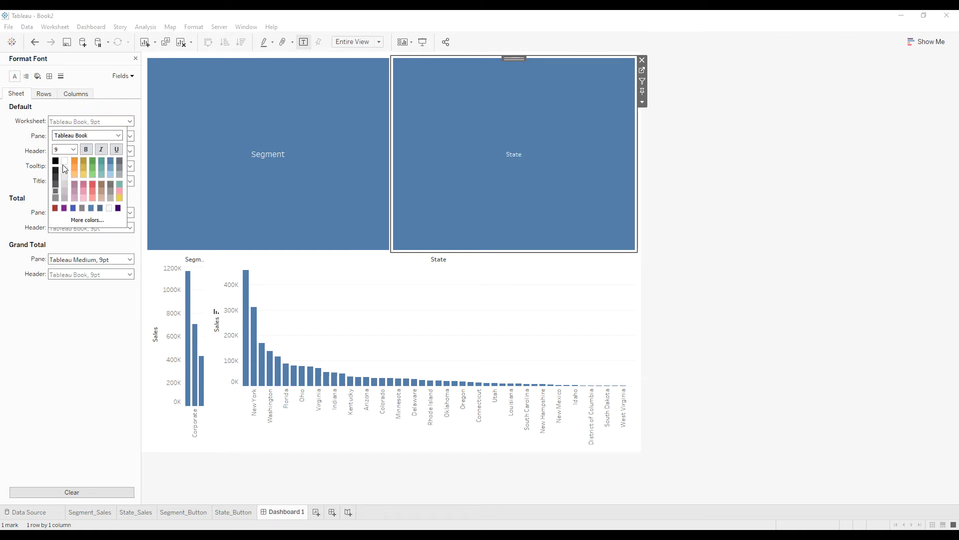
click(73, 150)
click(62, 185)
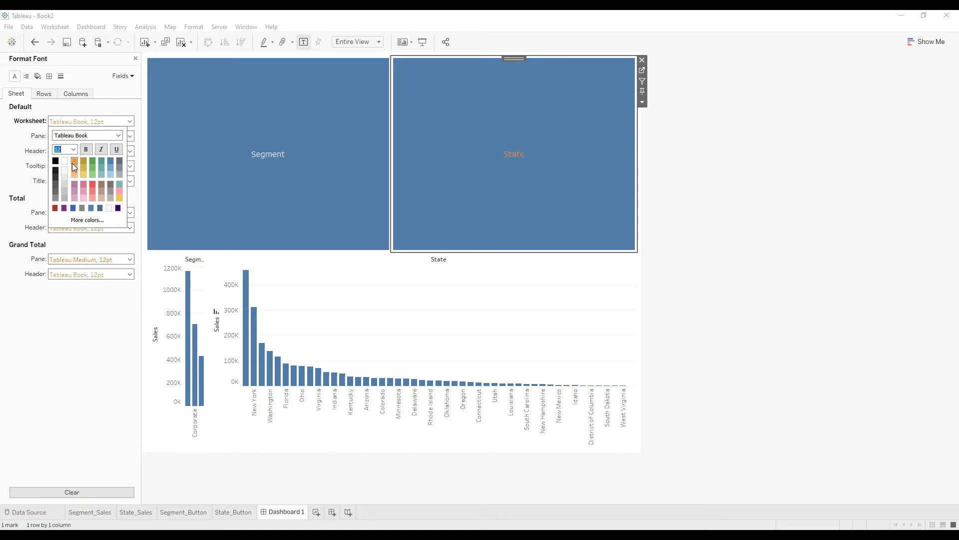
click(478, 188)
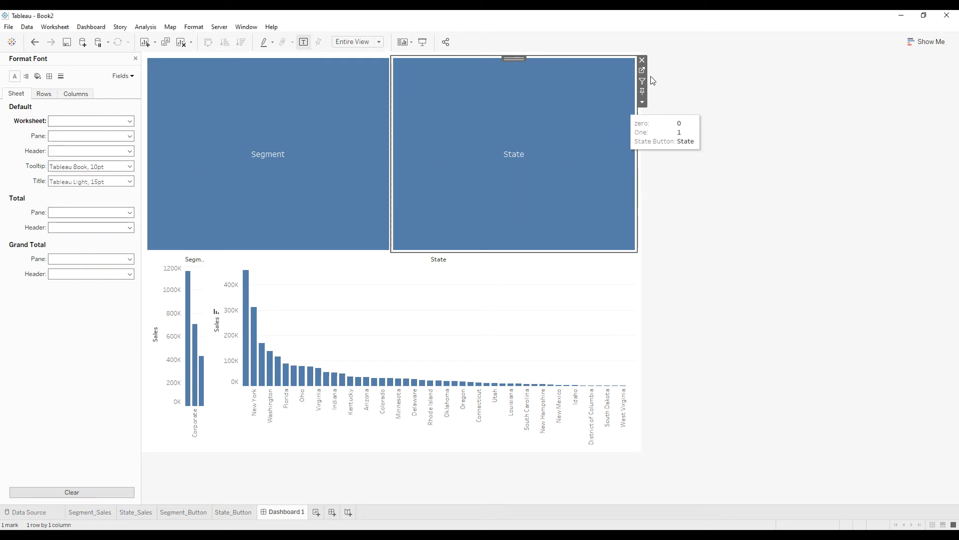
- Open the State_Button worksheet from the dashboard and change its mark color to orange
click(642, 70)
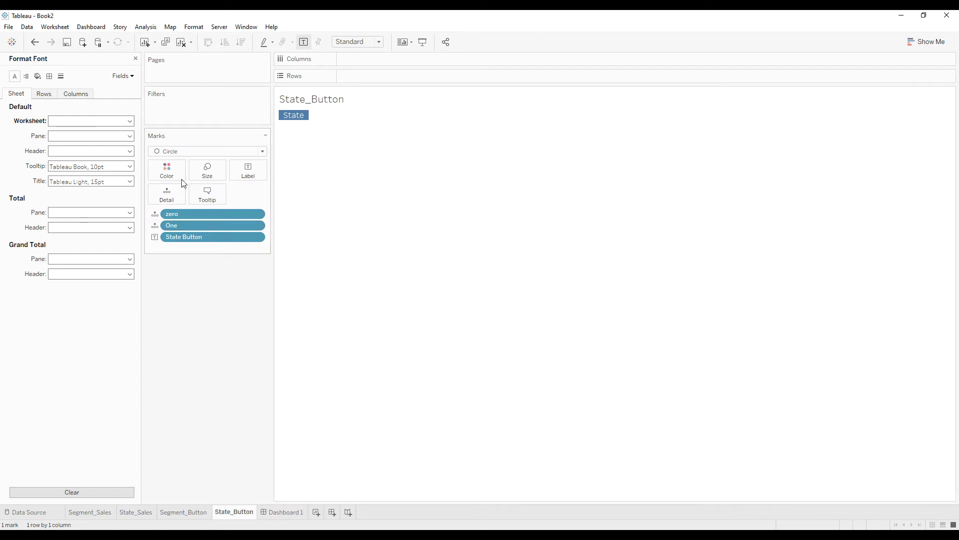
click(169, 173)
click(184, 209)
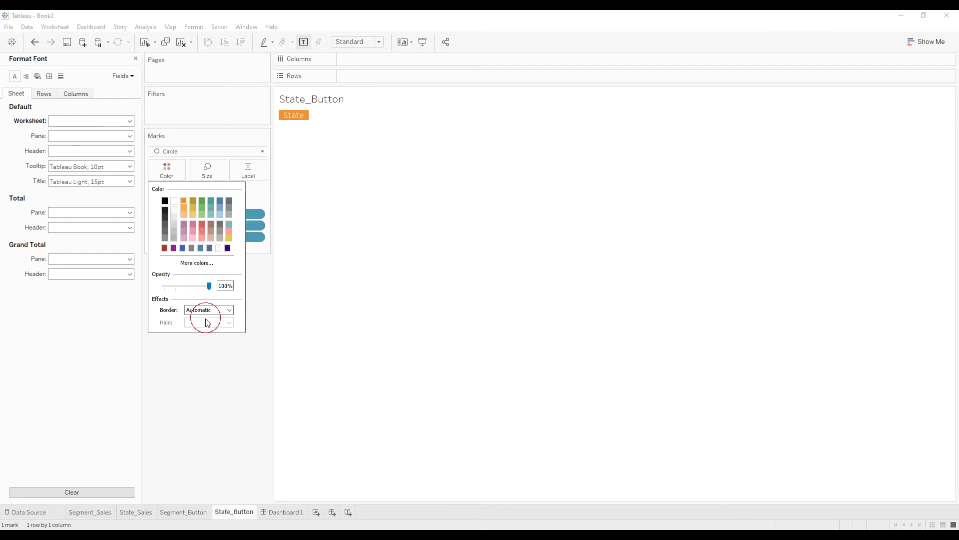
click(227, 385)
- Return to Dashboard 1 and shorten the Segment and State button row so the charts below get more height
click(260, 512)
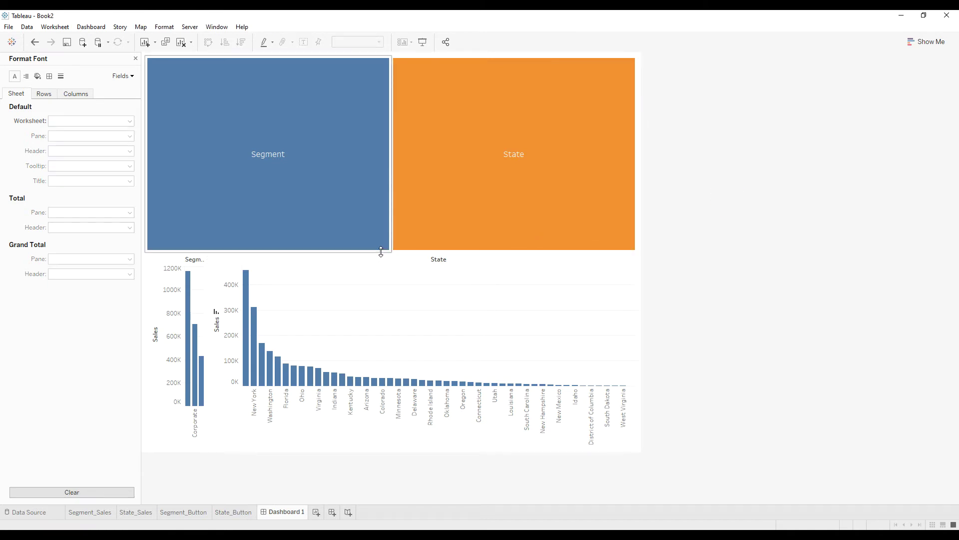
drag(381, 251, 390, 134)
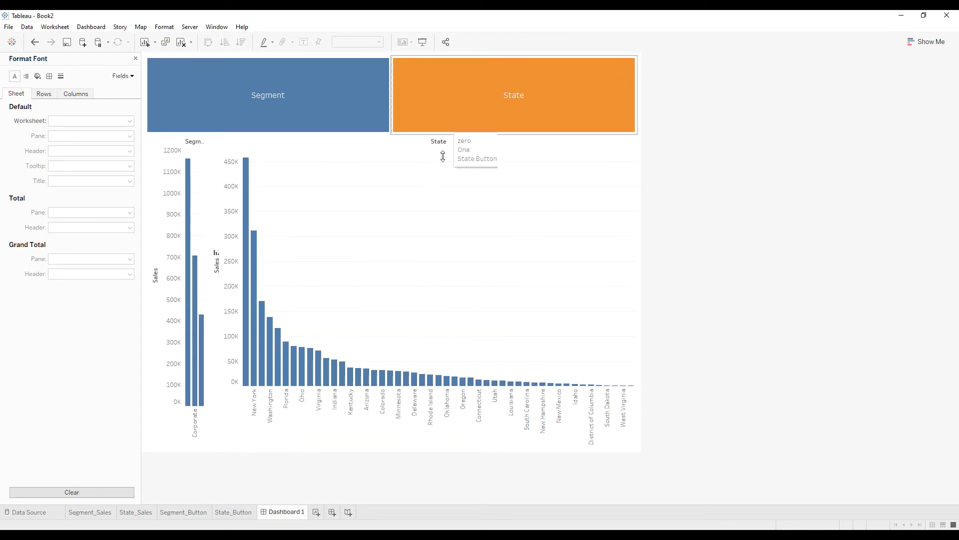
click(616, 225)
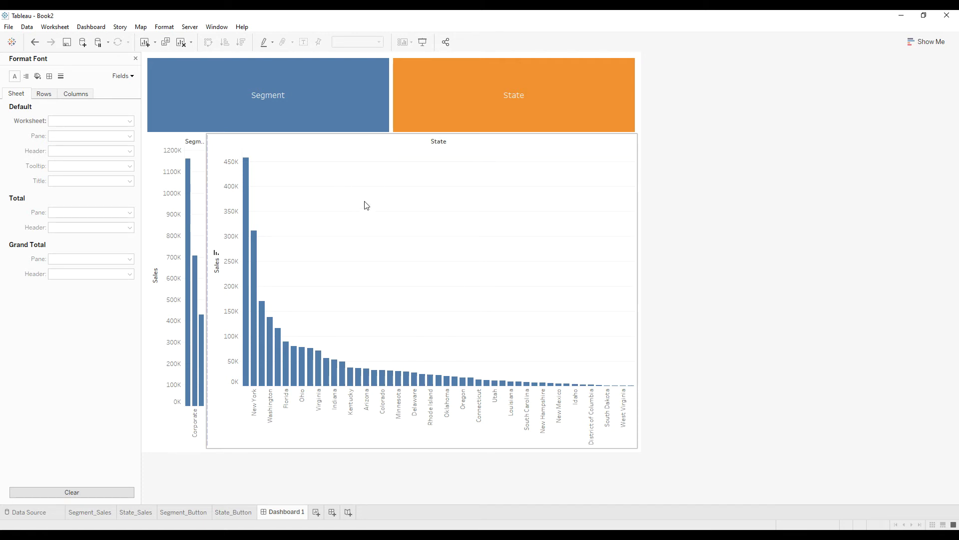
click(323, 119)
- Set the fit of the Segment sales chart on the dashboard to Entire View
click(194, 149)
click(337, 42)
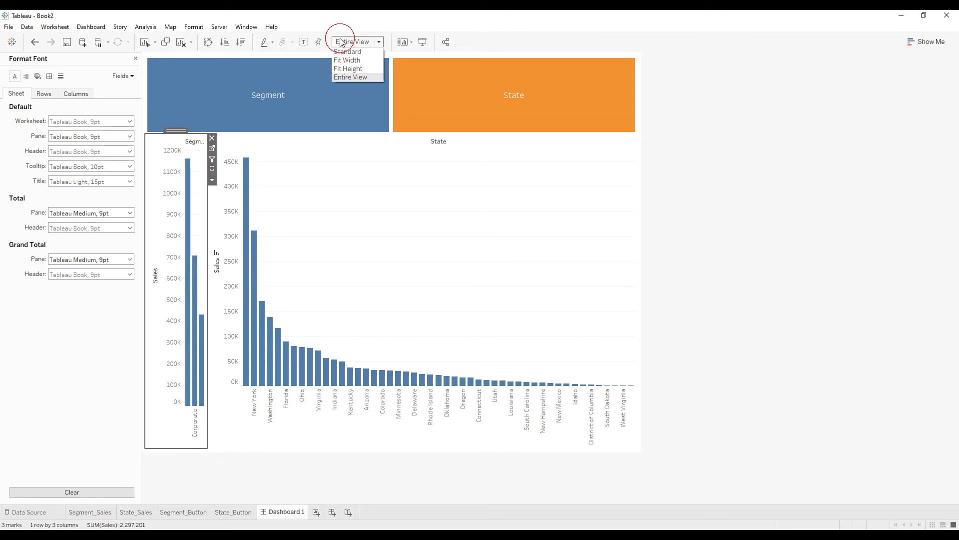
click(345, 79)
click(325, 186)
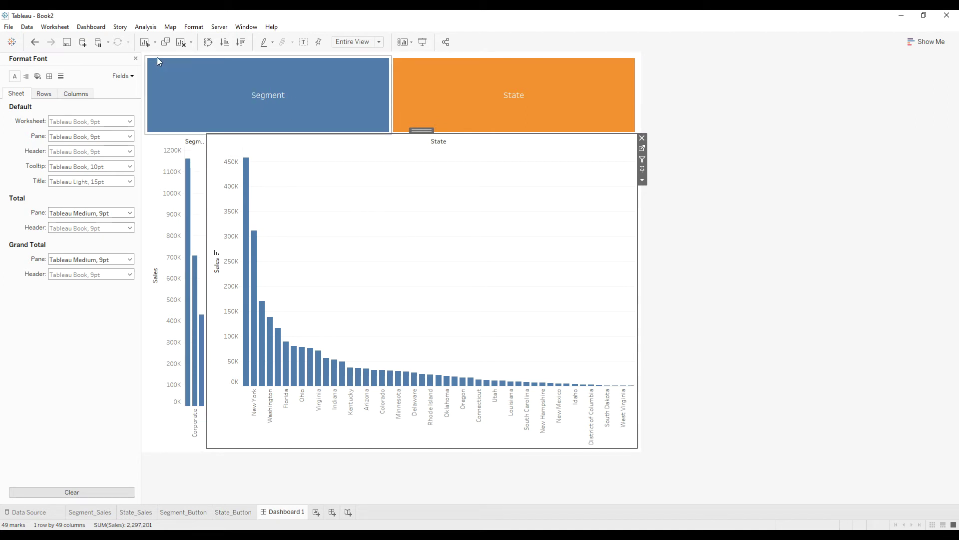
- Add a dashboard filter action and keep only Segment_Button as its source sheet
click(145, 26)
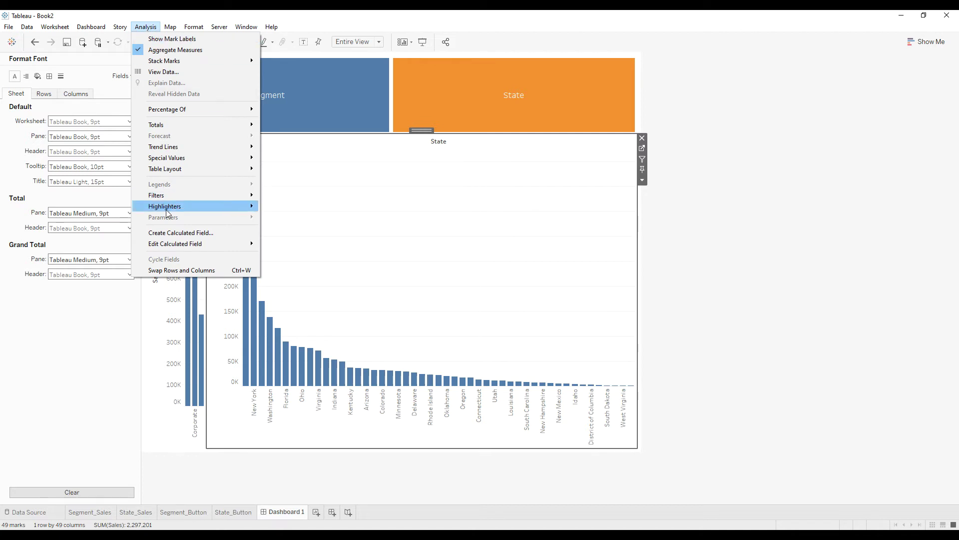
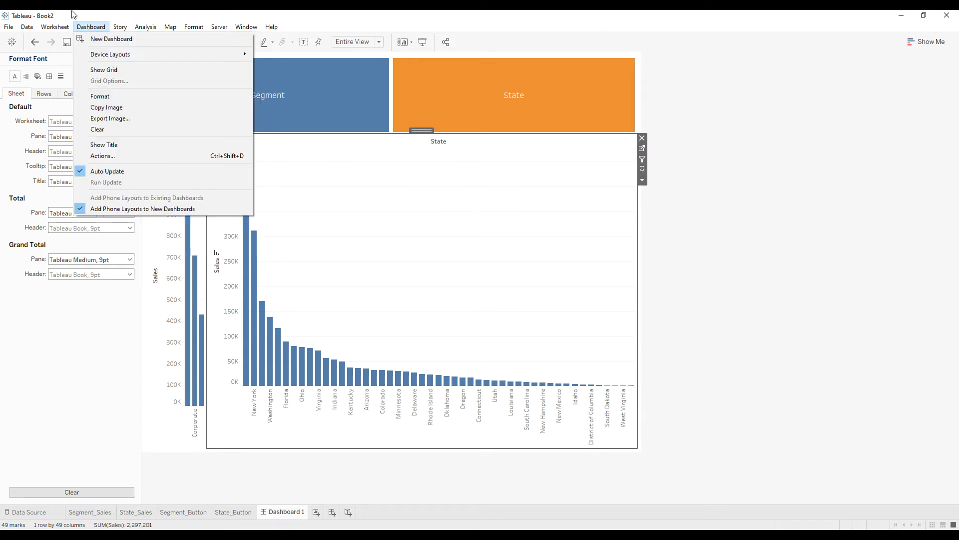
click(109, 156)
drag(377, 167, 411, 171)
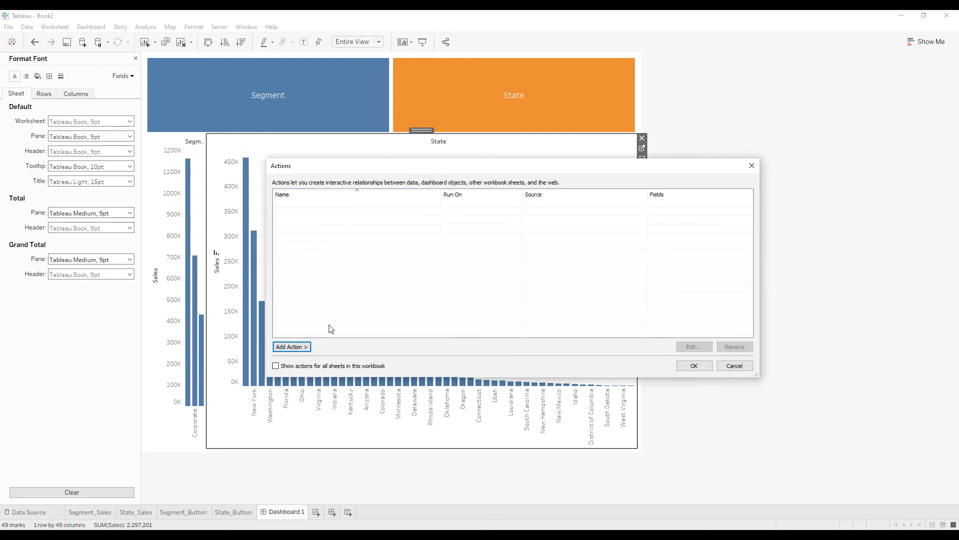
click(293, 347)
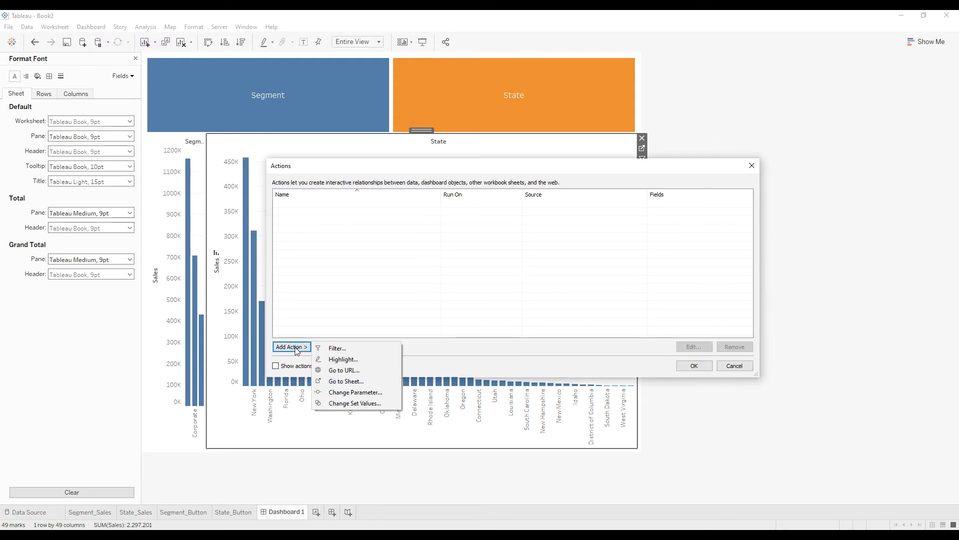
click(353, 349)
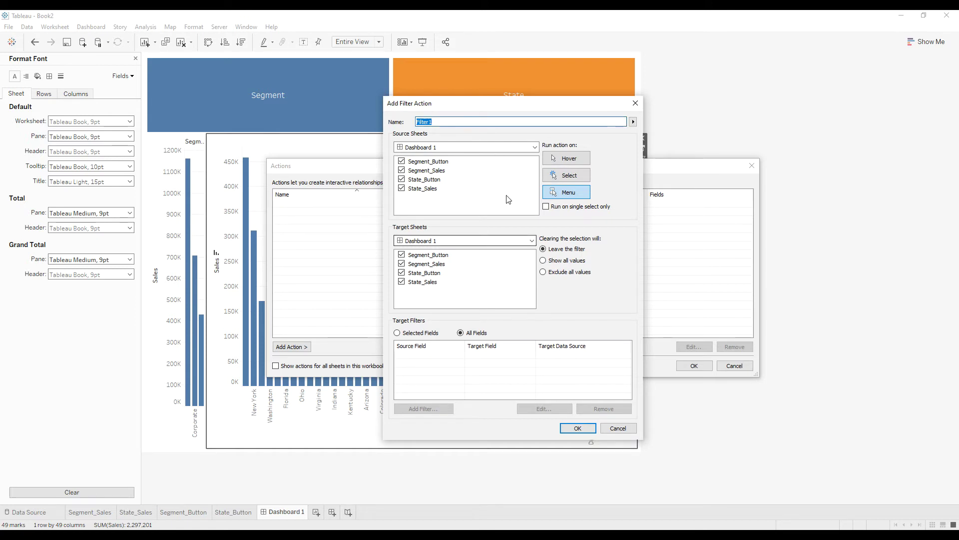
click(402, 170)
click(402, 180)
click(402, 189)
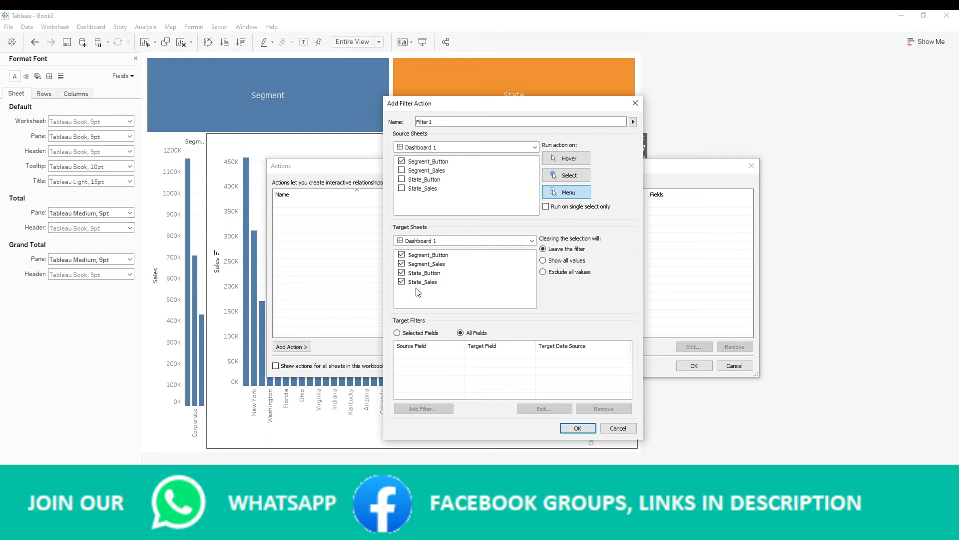
- Make State_Sales the filter action's only target, exclude all values on clearing the selection, and run the action on Select
click(401, 255)
click(401, 264)
click(402, 273)
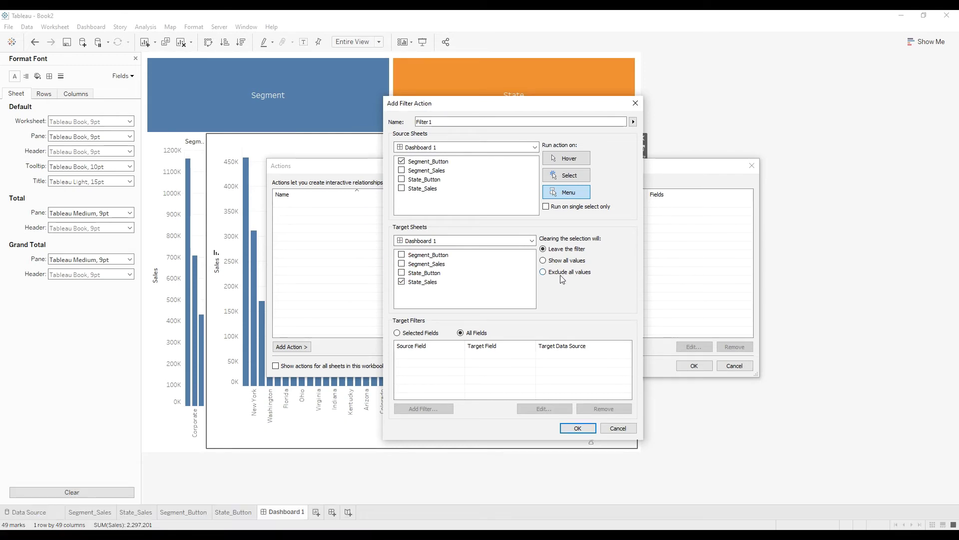
click(544, 272)
click(576, 177)
click(575, 177)
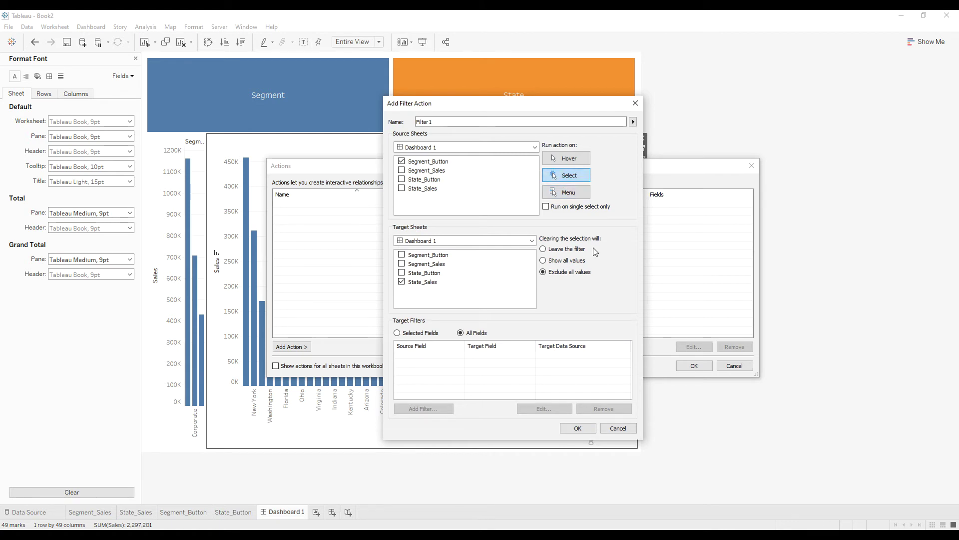
- Restrict the action's target filters to selected fields and map source field zero to target field One
click(423, 334)
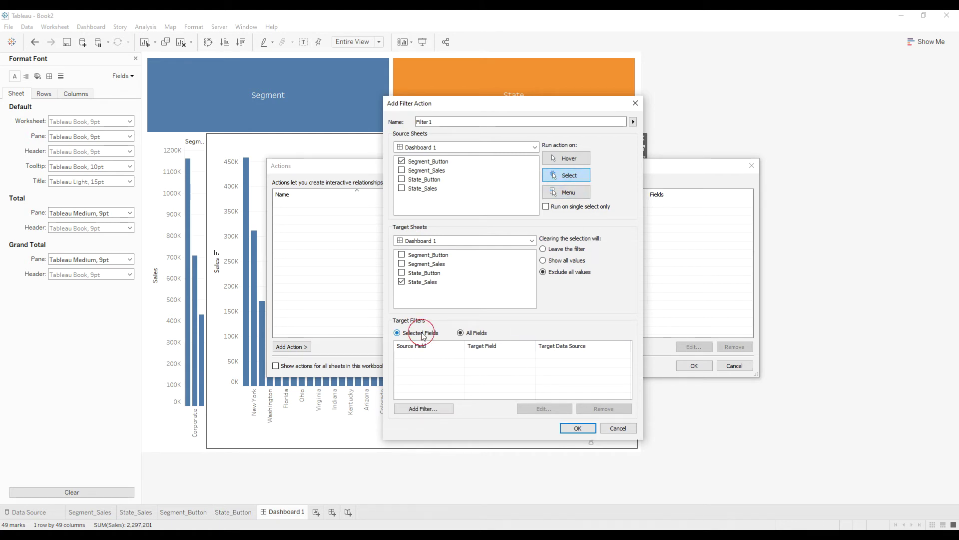
click(423, 409)
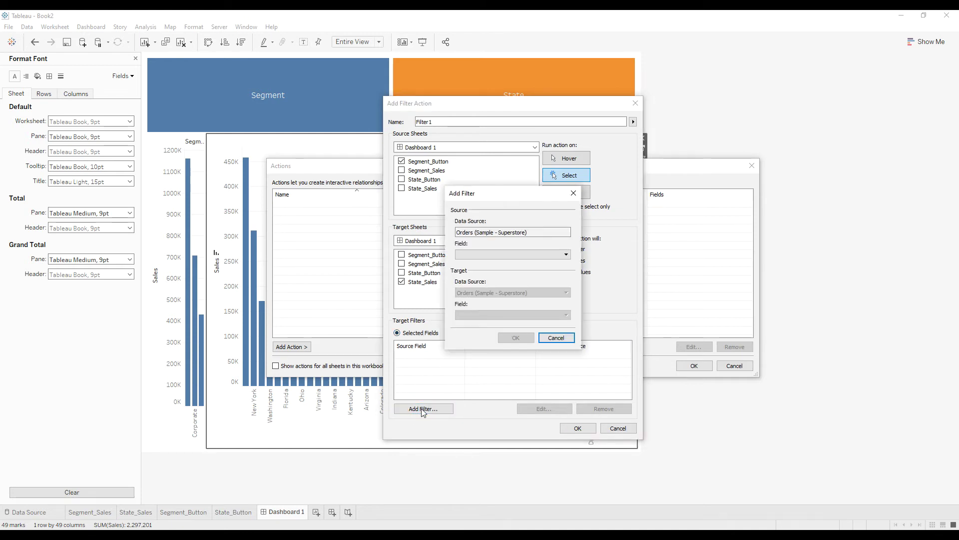
click(472, 255)
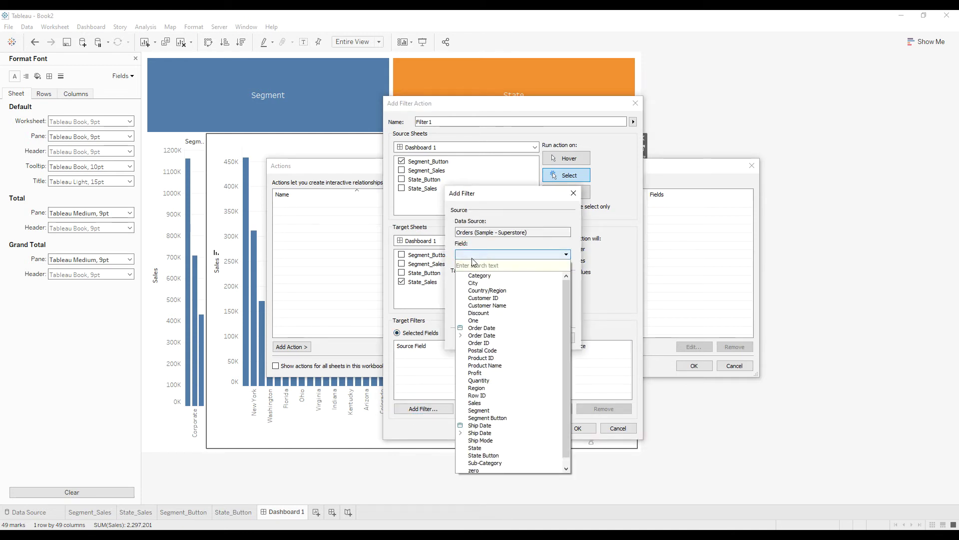
text(ze)
click(482, 279)
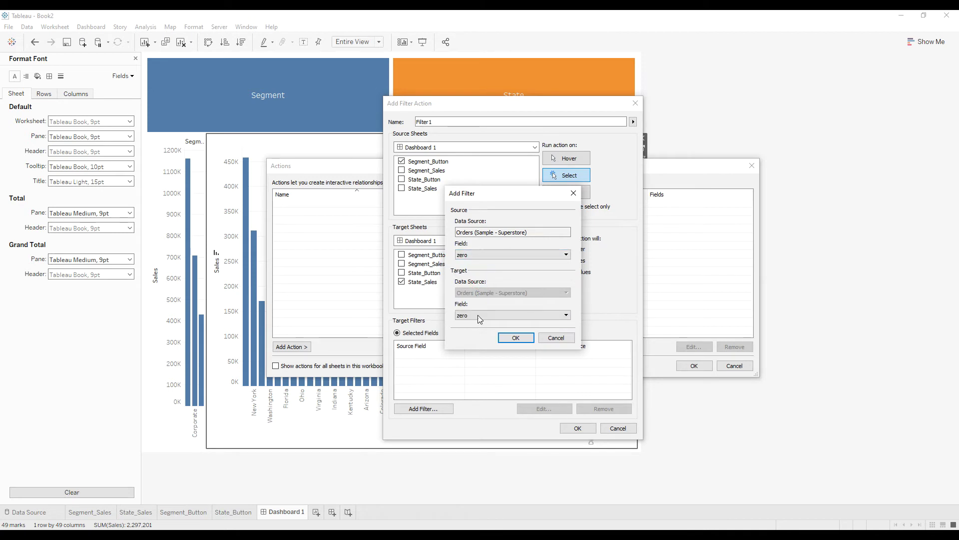
click(479, 315)
click(477, 337)
click(514, 338)
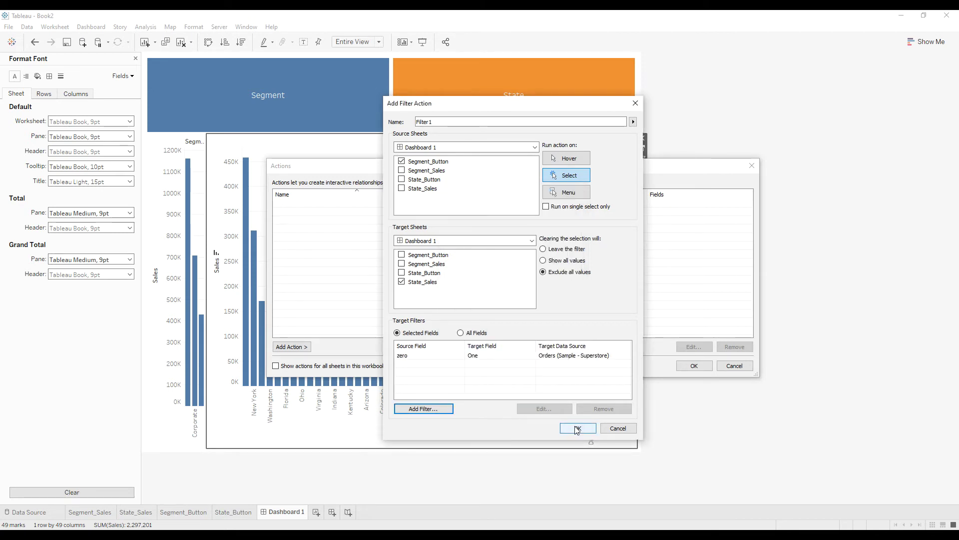
- Save the filter action and test it by selecting the Segment button on the dashboard
click(577, 428)
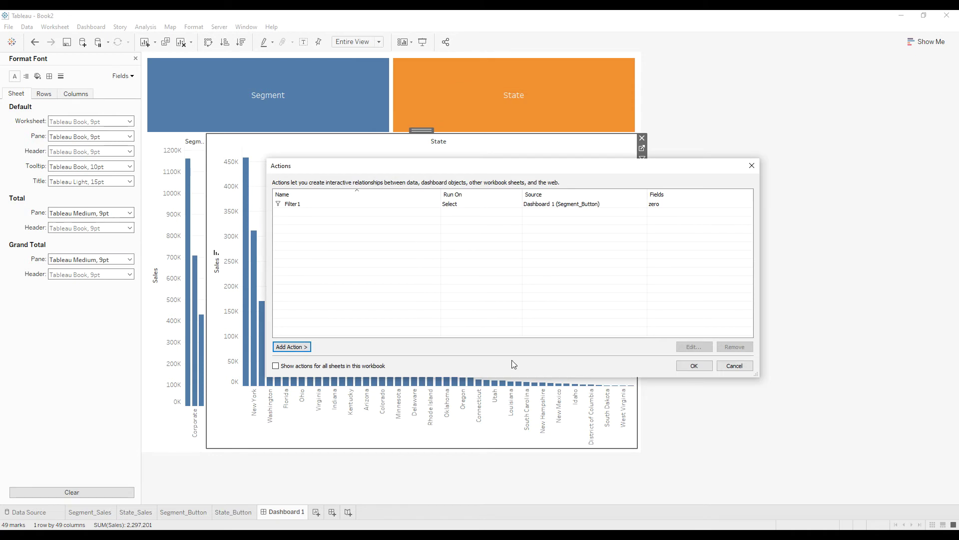
click(693, 366)
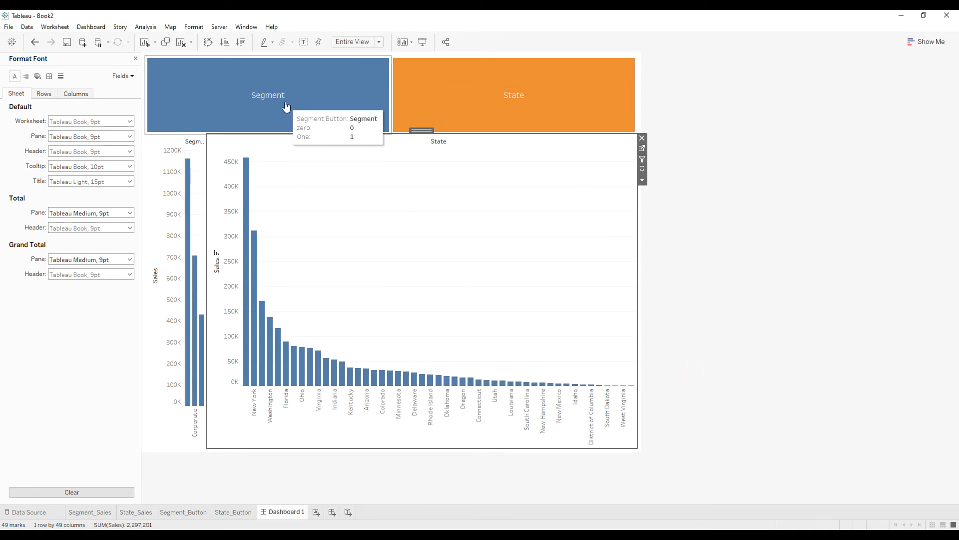
click(261, 107)
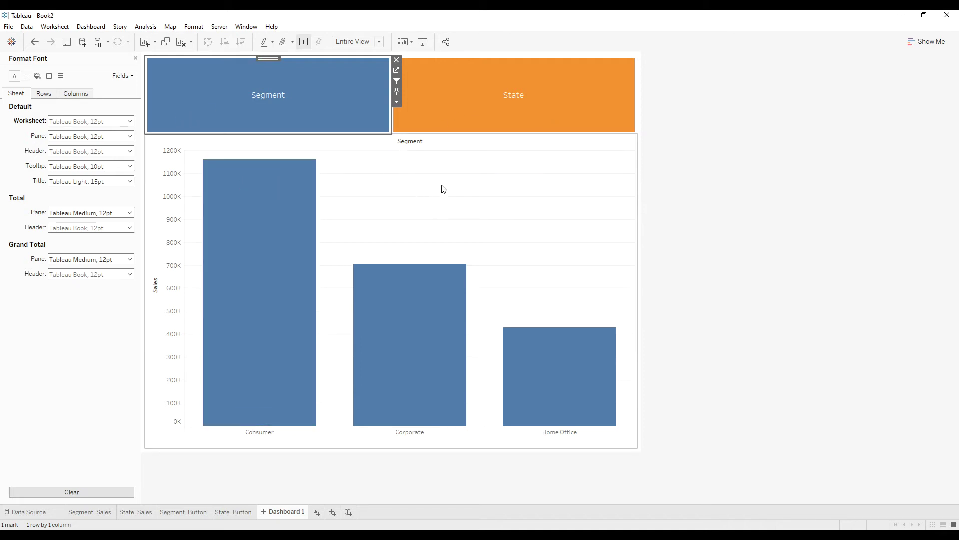
- Rename the dashboard filter action Filter1 as "Segment to hide state"
click(100, 27)
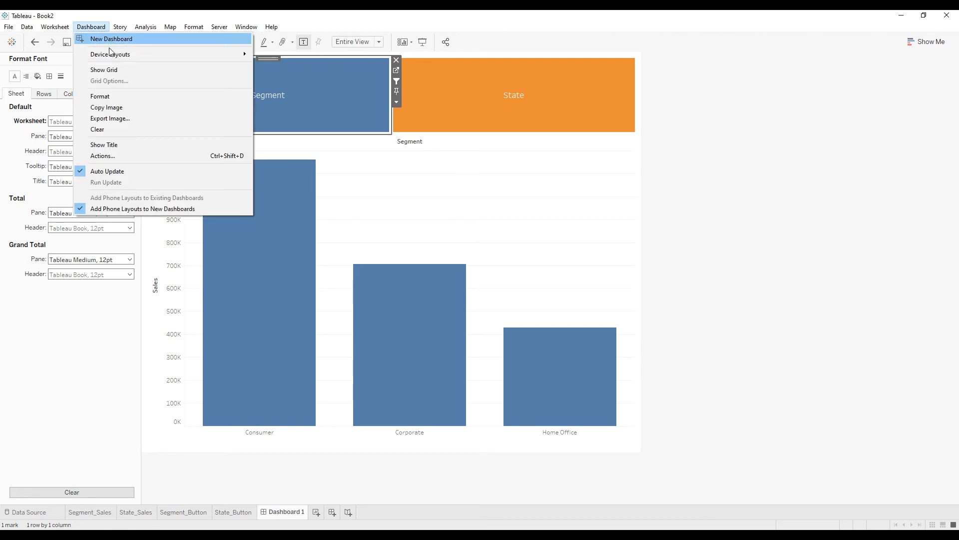
click(115, 155)
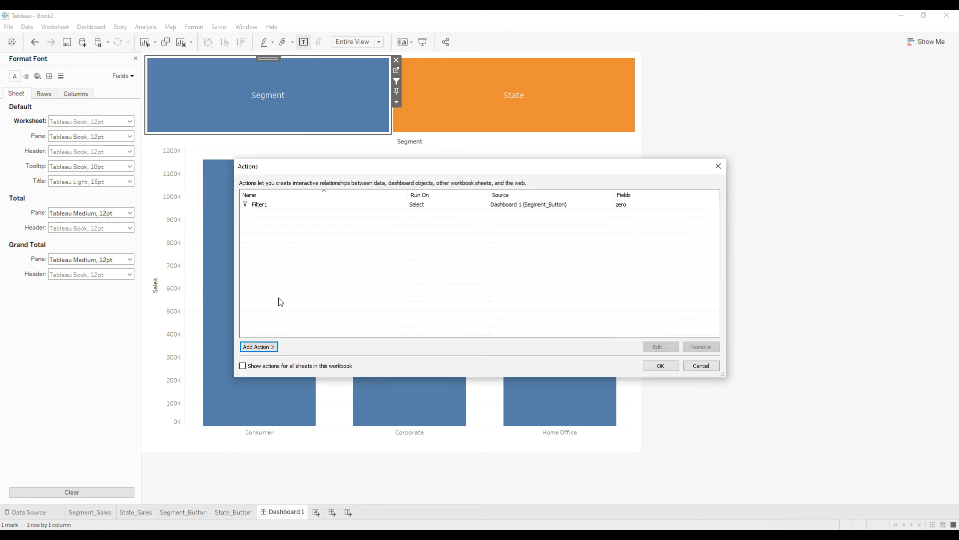
click(259, 347)
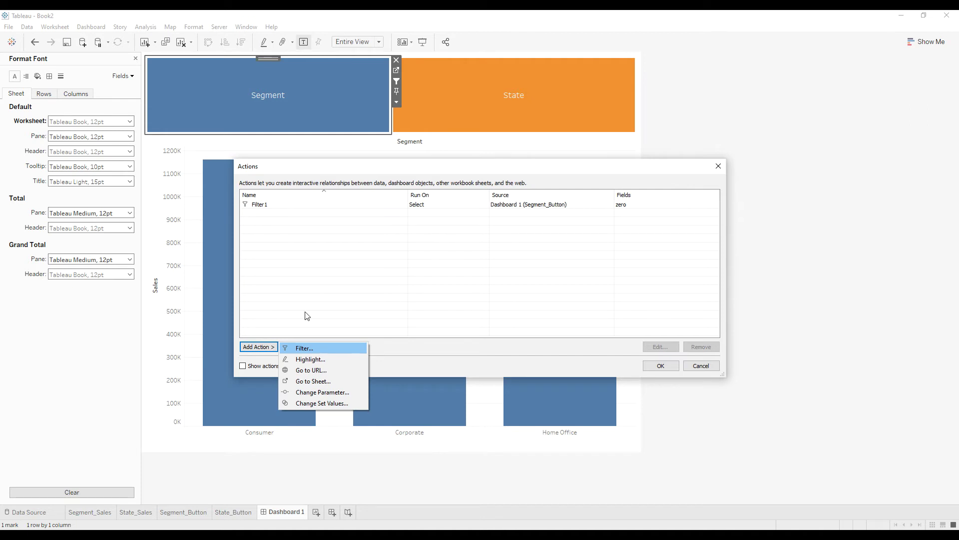
click(280, 205)
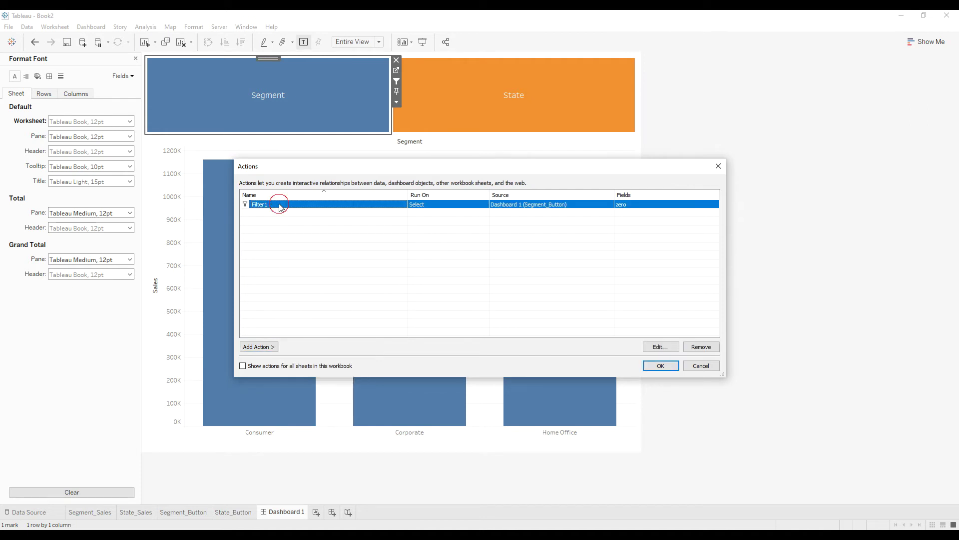
click(660, 347)
text(S)
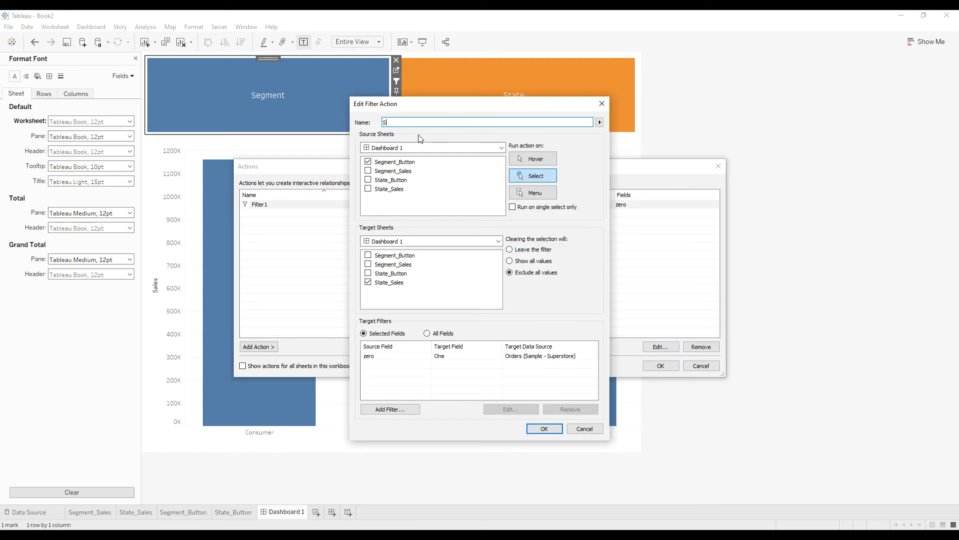
text(egmenth to hide state)
click(544, 428)
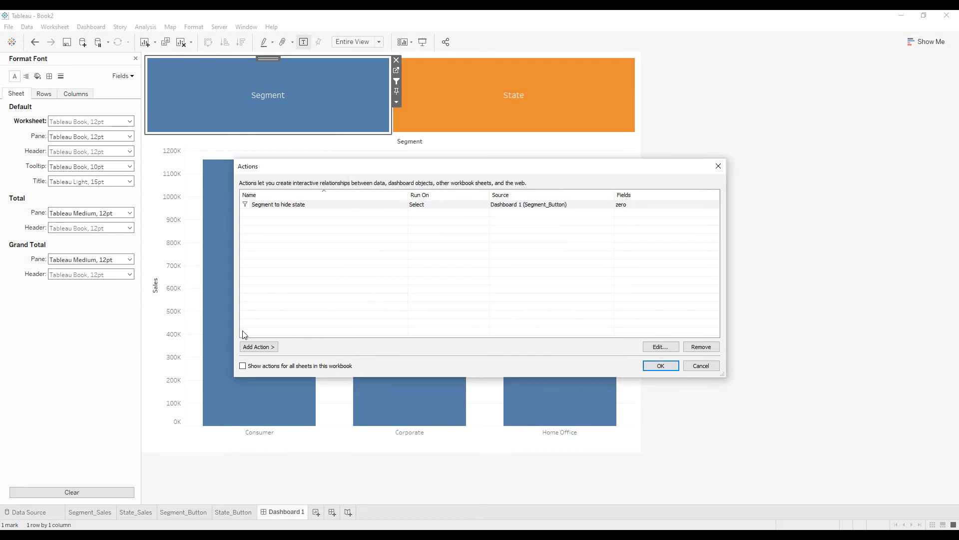
- Add a dashboard filter action with State_Button as its only source sheet, run on Select
click(256, 347)
click(309, 349)
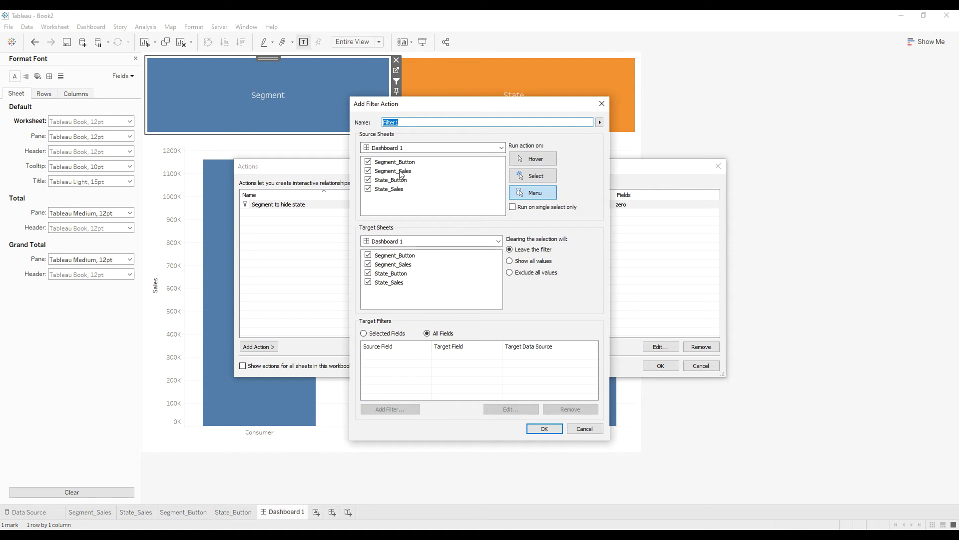
click(368, 161)
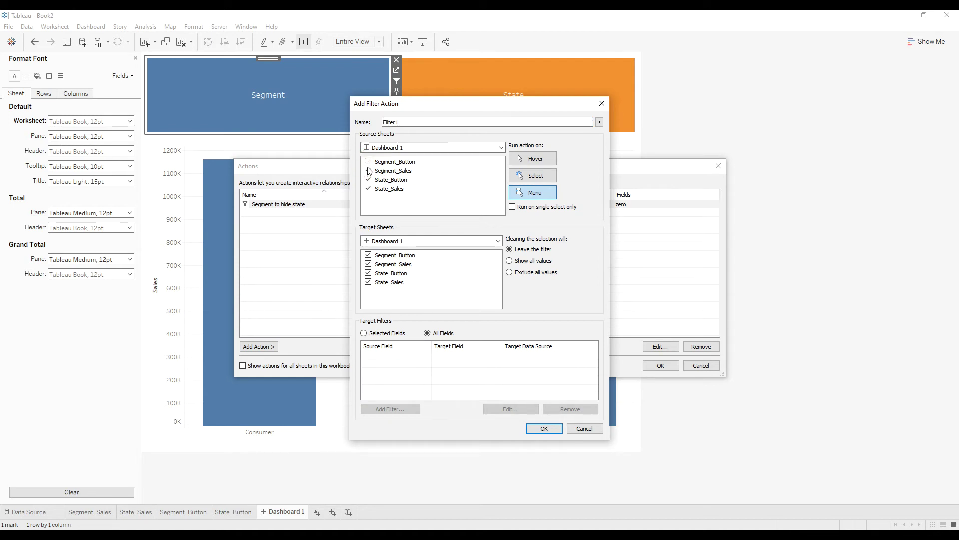
click(368, 171)
click(369, 189)
click(535, 178)
- Exclude all values on clearing the selection and make Segment_Sales the action's only target sheet
click(515, 260)
click(515, 274)
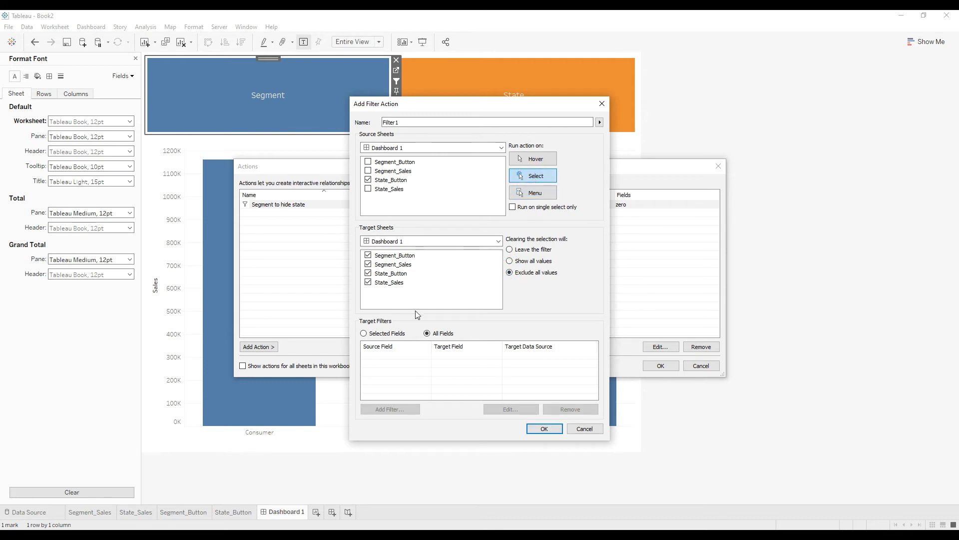
click(369, 256)
click(368, 273)
click(368, 283)
- Restrict the action's target filters to selected fields and map source field One to target field zero
click(385, 335)
click(389, 409)
click(452, 255)
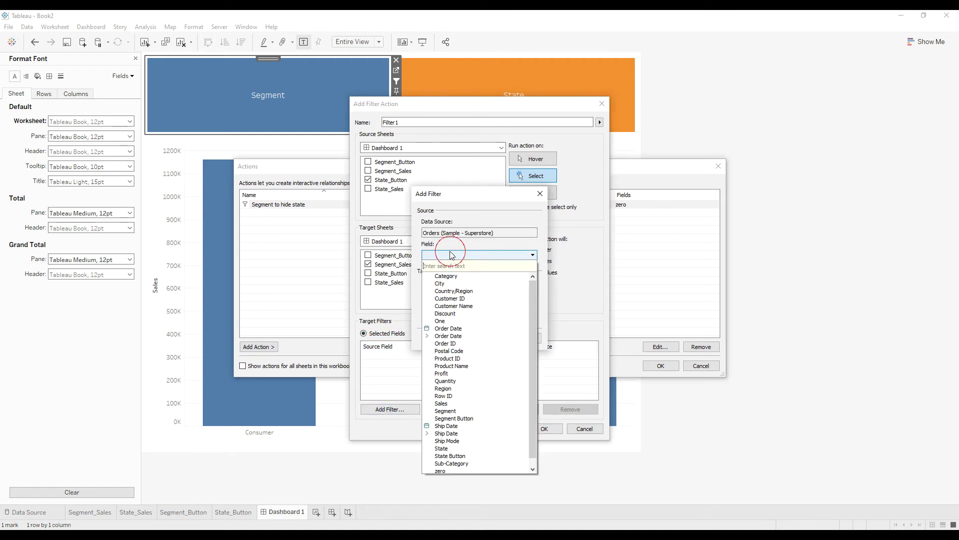
click(450, 321)
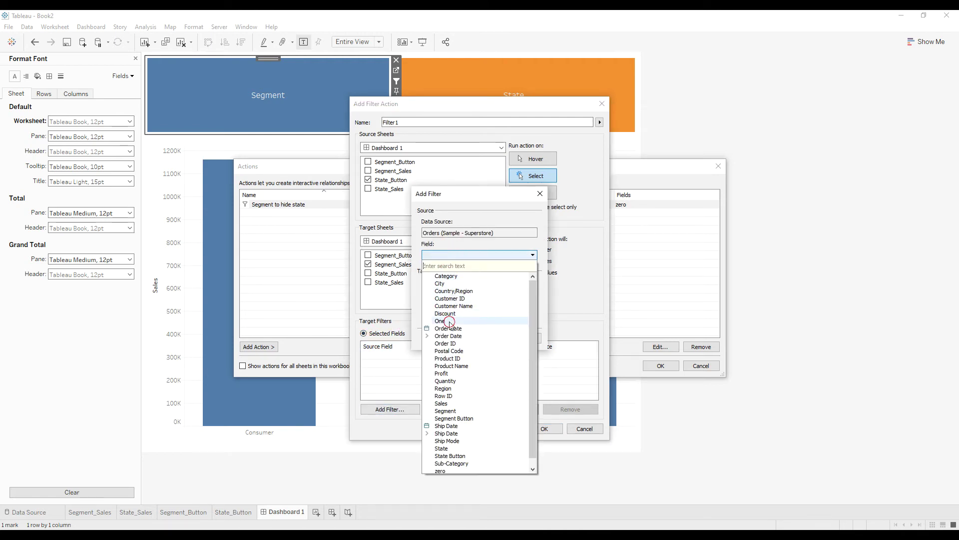
click(446, 314)
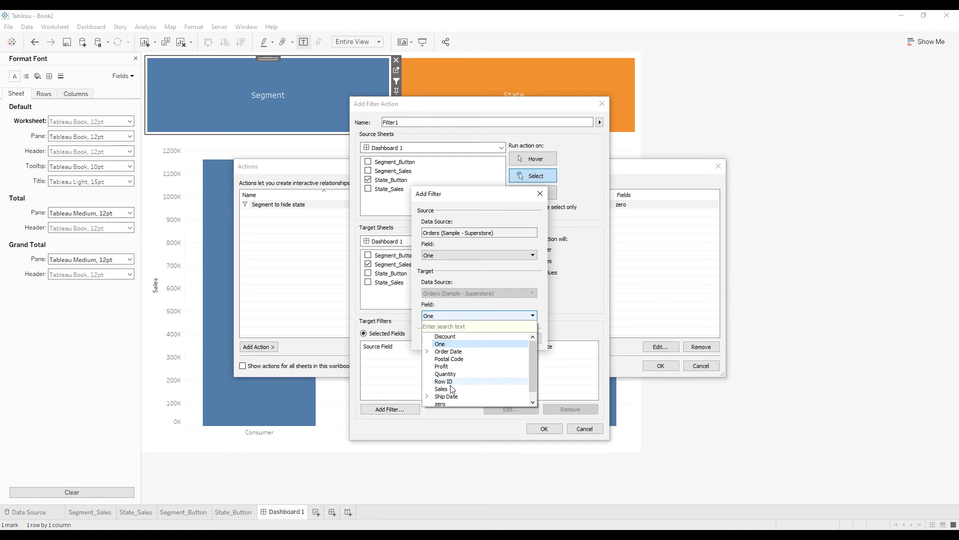
click(445, 404)
click(479, 338)
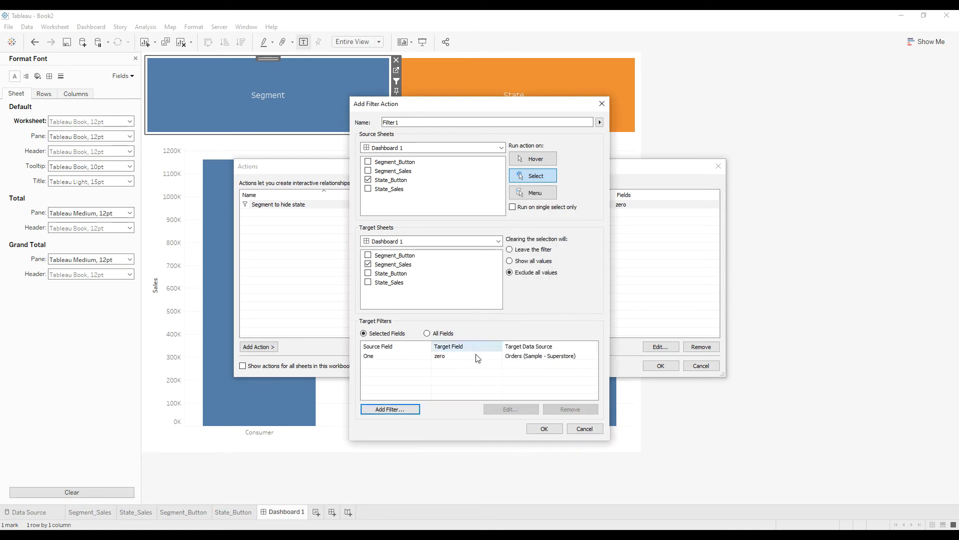
- Save the State_Button filter action and test it by selecting the State button on the dashboard
click(544, 429)
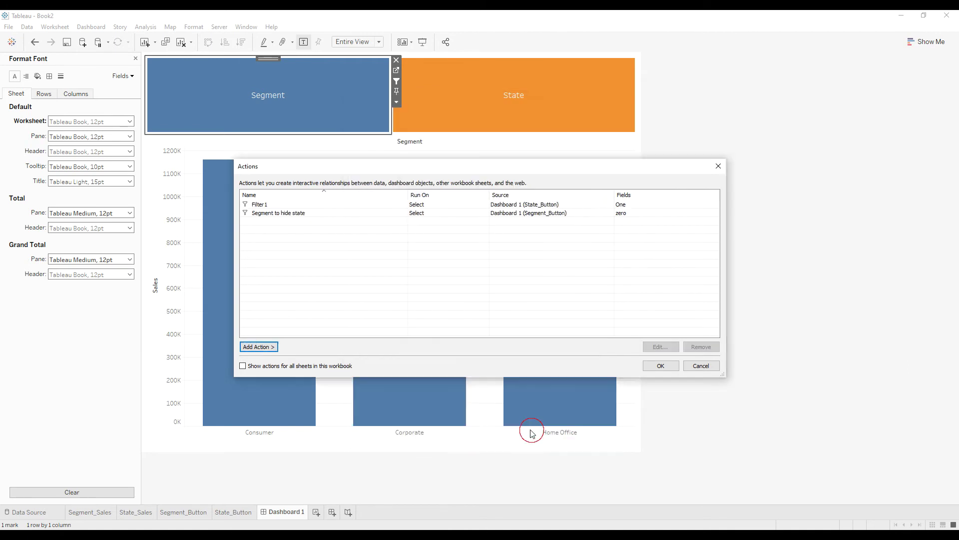
click(661, 366)
mouse_move(520, 97)
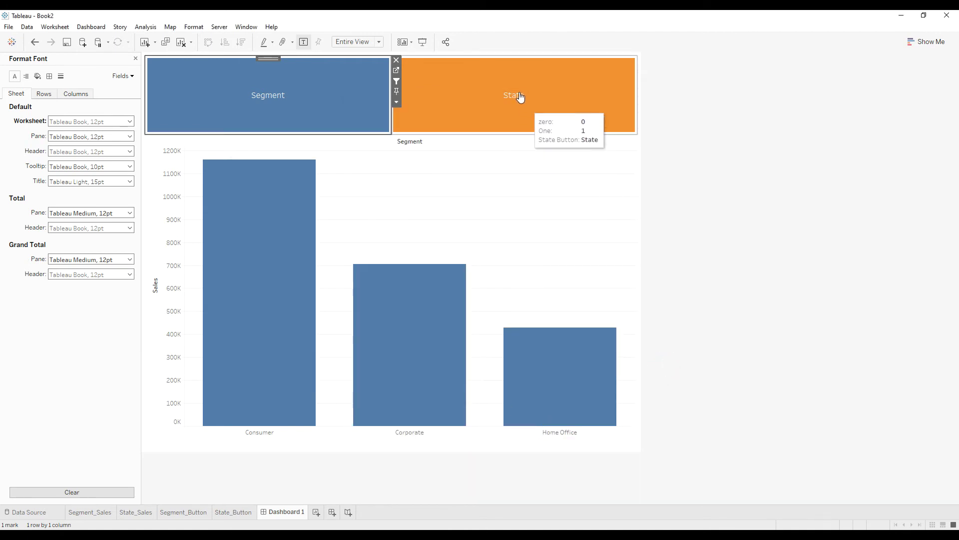
click(506, 123)
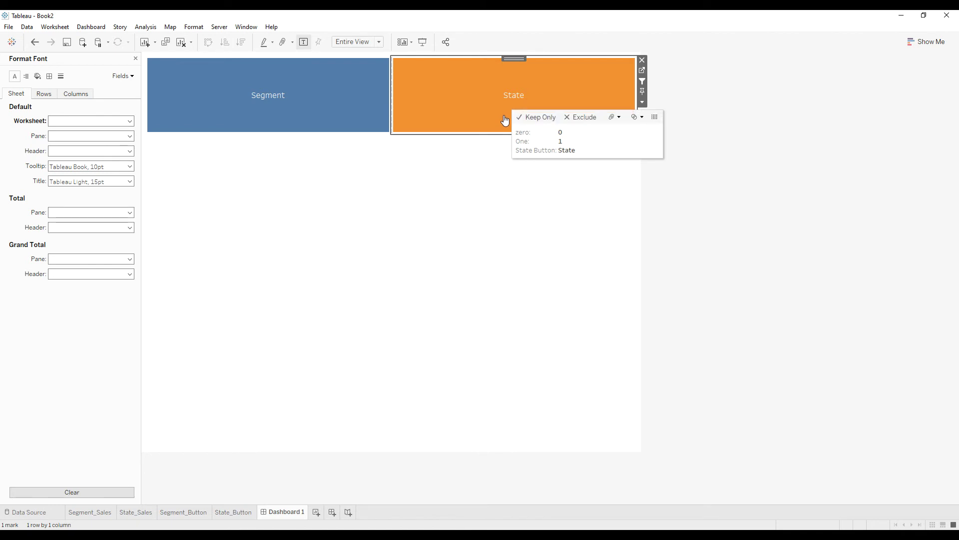
click(420, 195)
click(554, 130)
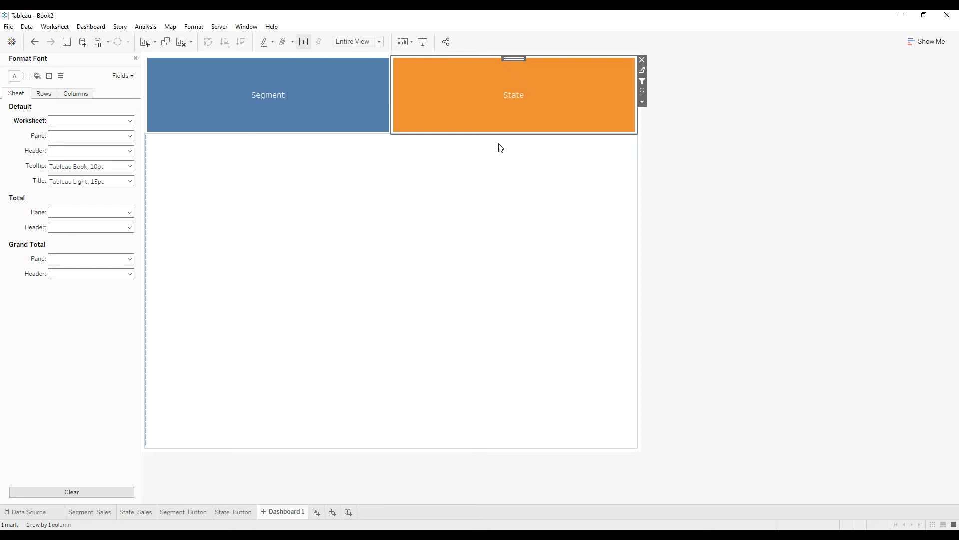
- Rename the dashboard filter action Filter1 as "State button to hide segment"
click(145, 27)
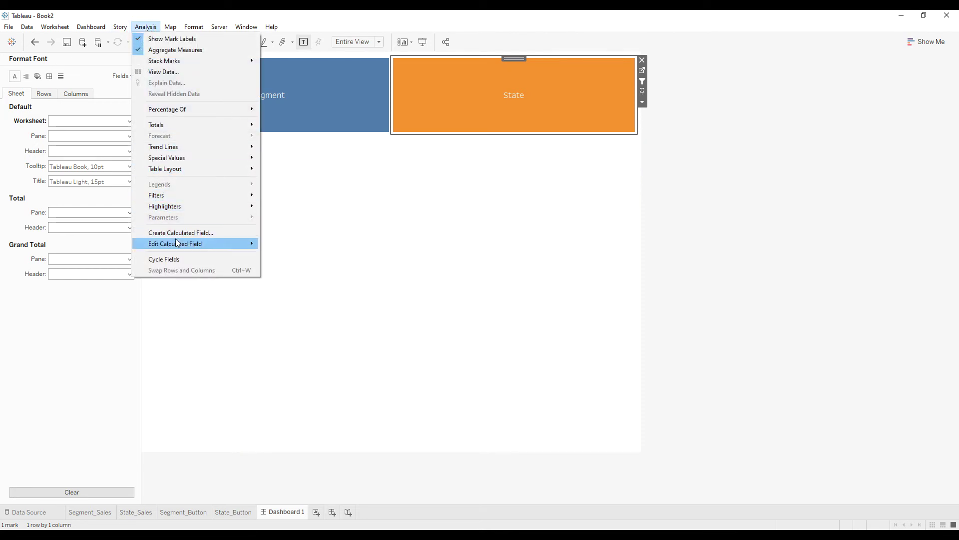
mouse_move(91, 27)
click(114, 156)
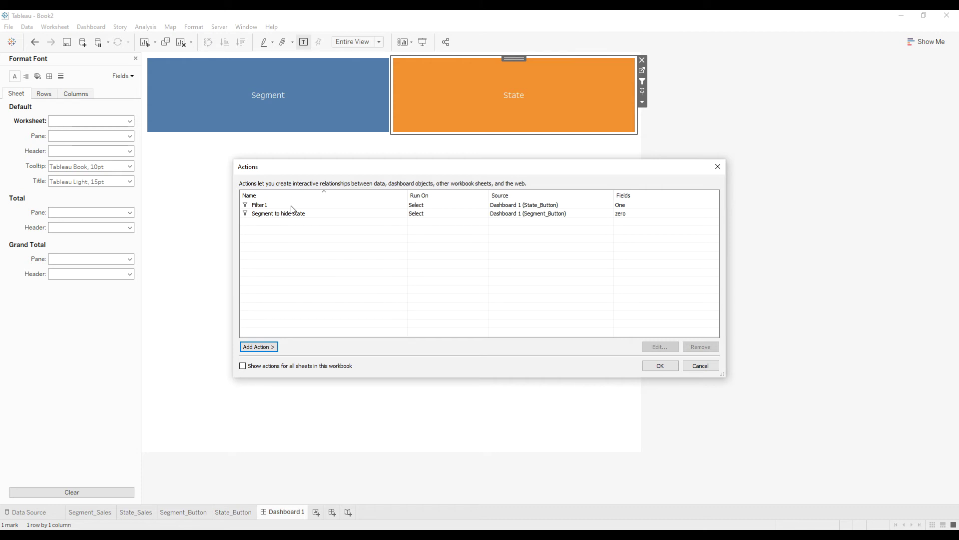
click(289, 206)
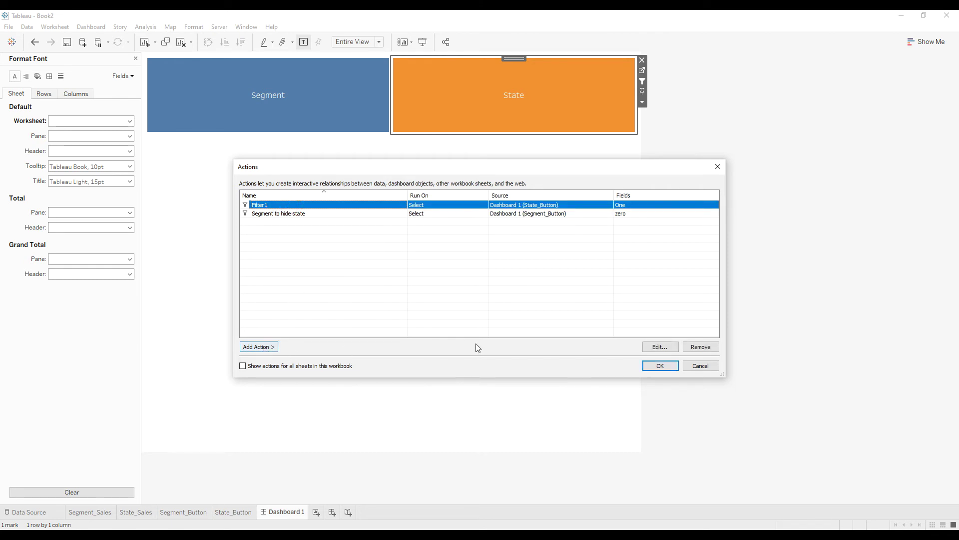
click(650, 346)
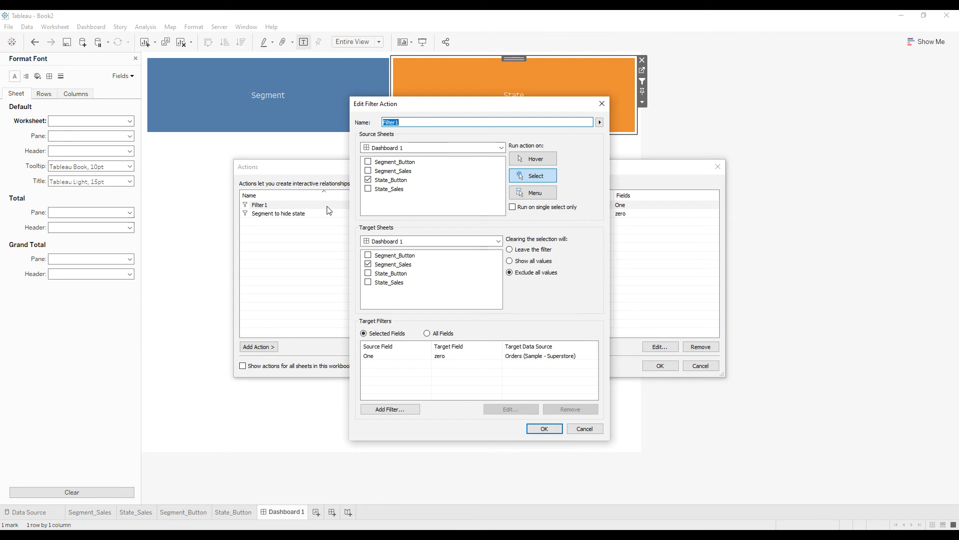
text(Seate button to hide segment)
click(544, 429)
- Rename the filter action "Segment to hide state" as "Segment button to hide state"
click(308, 205)
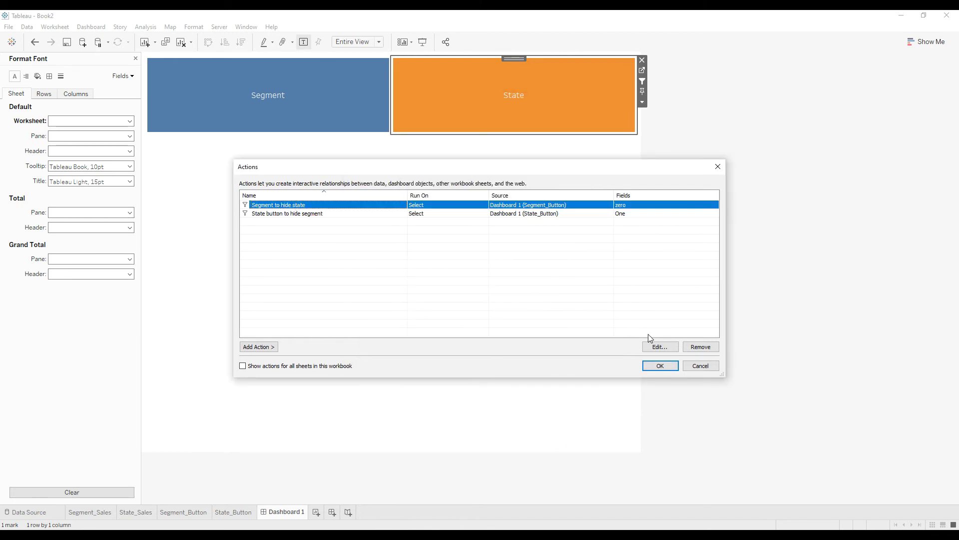
click(660, 346)
click(405, 123)
text(button to hide state)
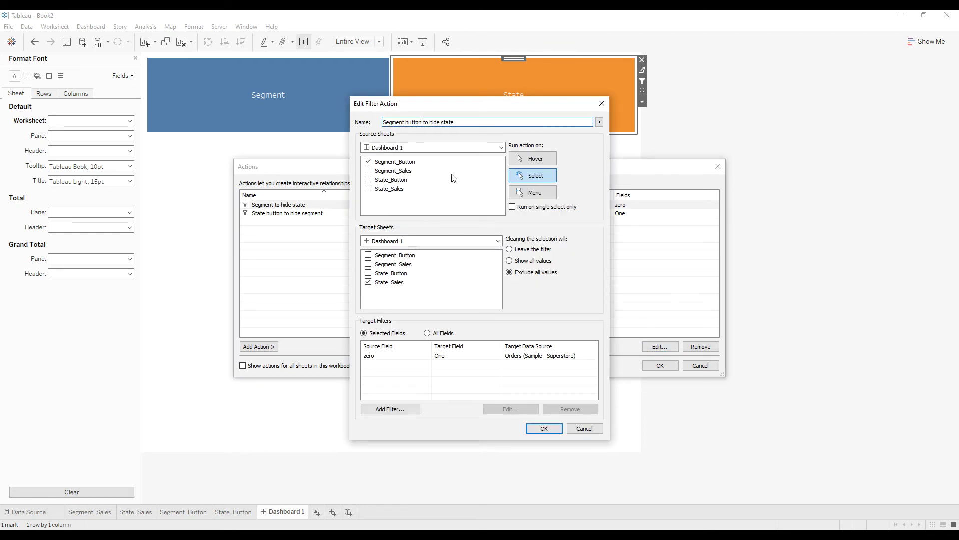
click(544, 428)
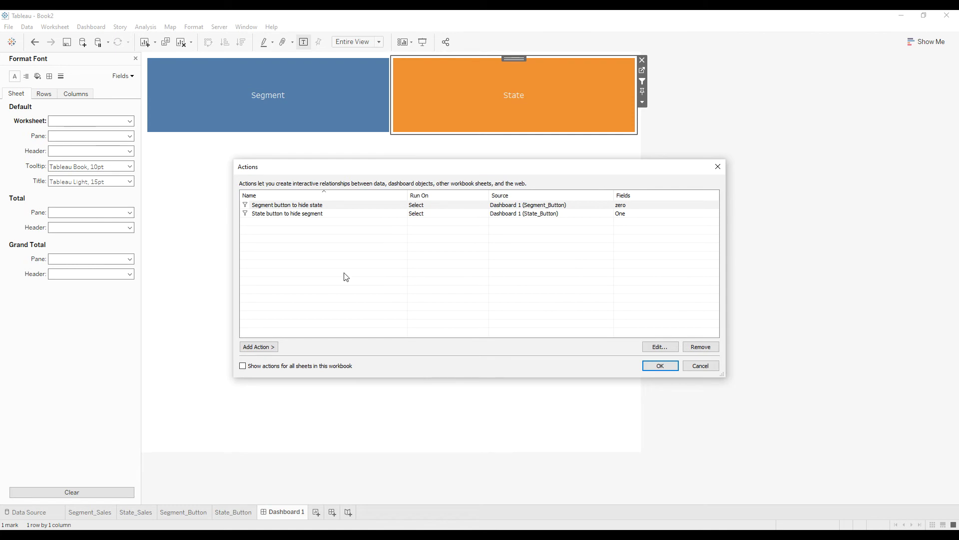
- Add another filter action and name it "segmen buton t to show segment"
click(275, 346)
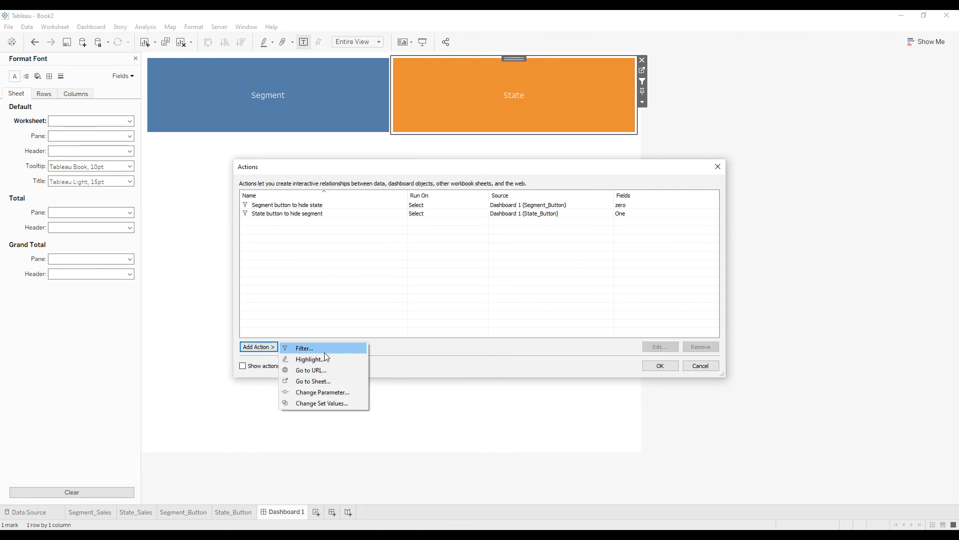
click(323, 350)
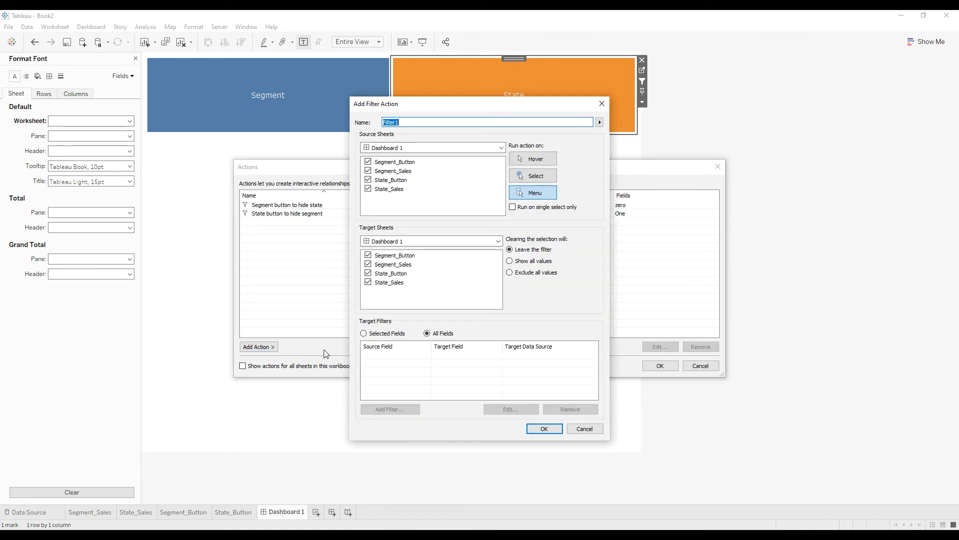
text(segment)
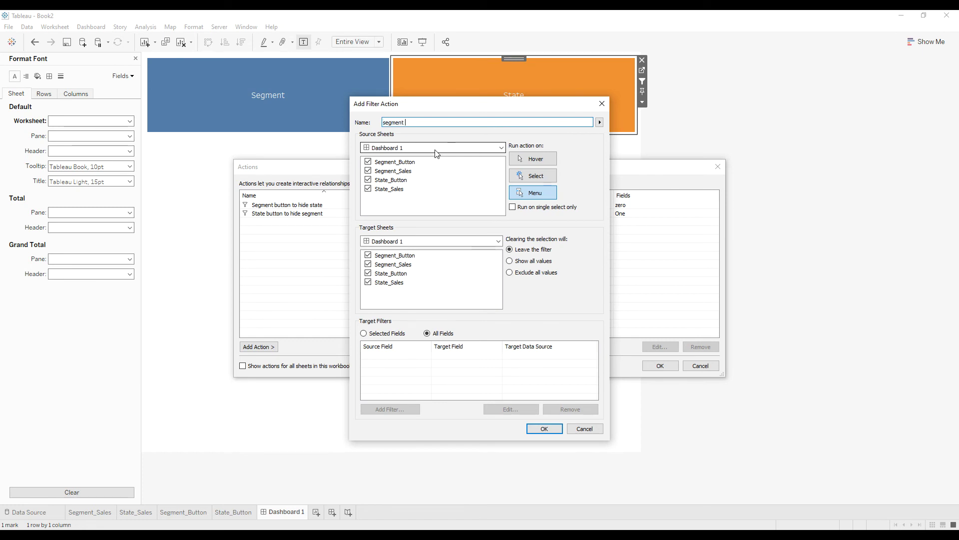
text( to show segment)
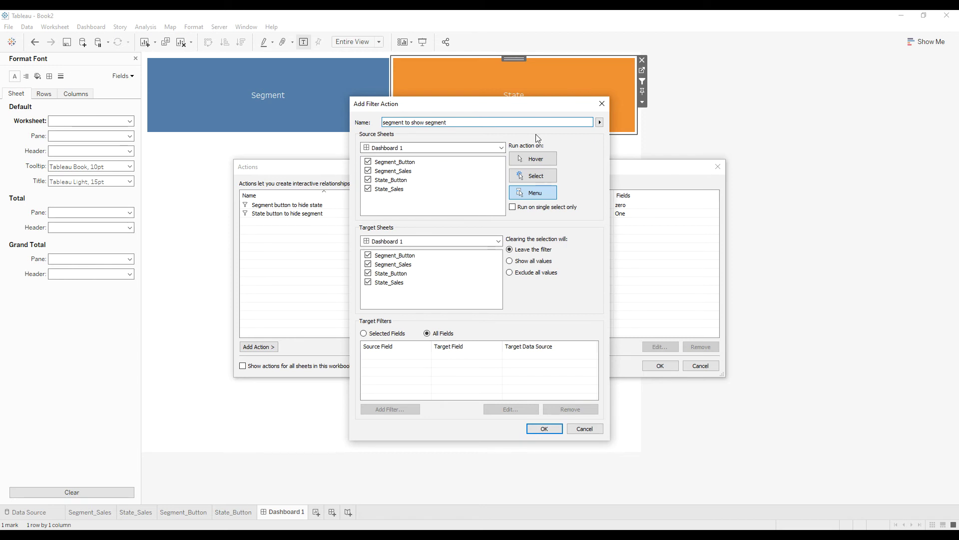
click(403, 122)
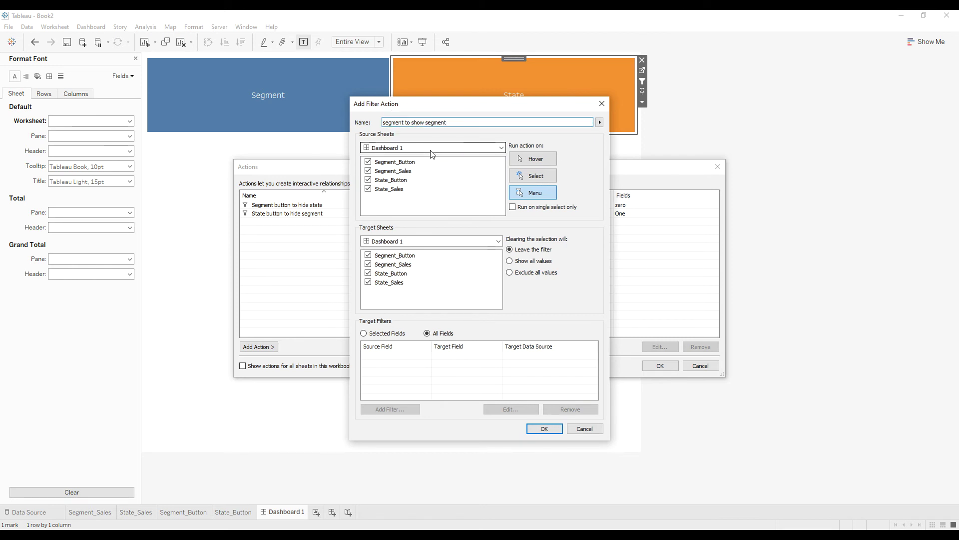
key(BackSpace)
text(buton)
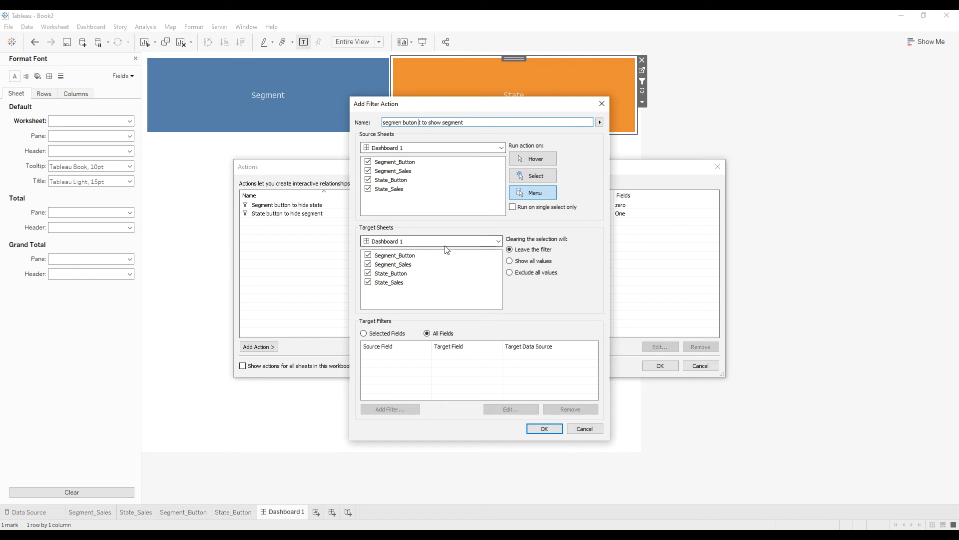
text( t)
- Make Segment_Button the new filter action's only source sheet
click(370, 171)
click(370, 180)
click(370, 189)
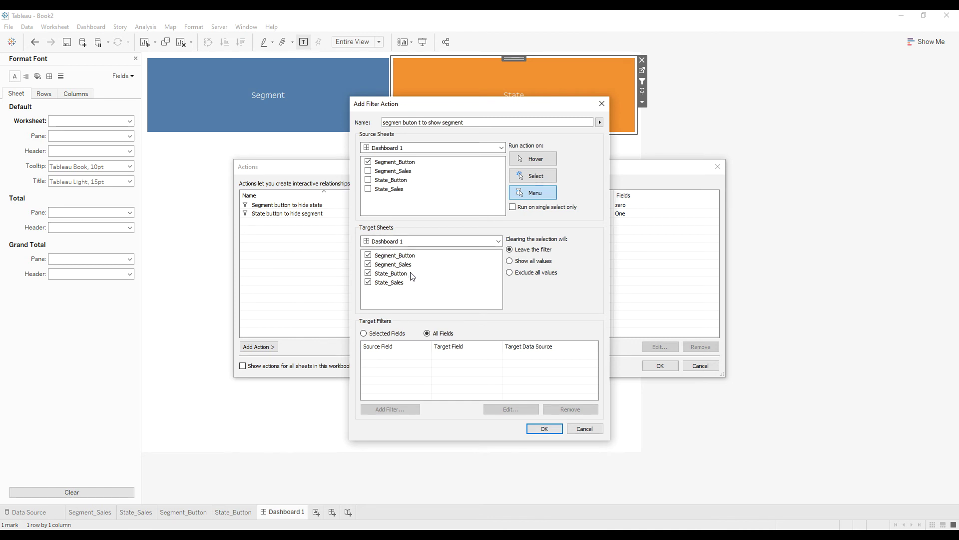
- Make Segment_Sales the action's only target, run it on Select, and show all values on clearing the selection
click(368, 255)
click(368, 273)
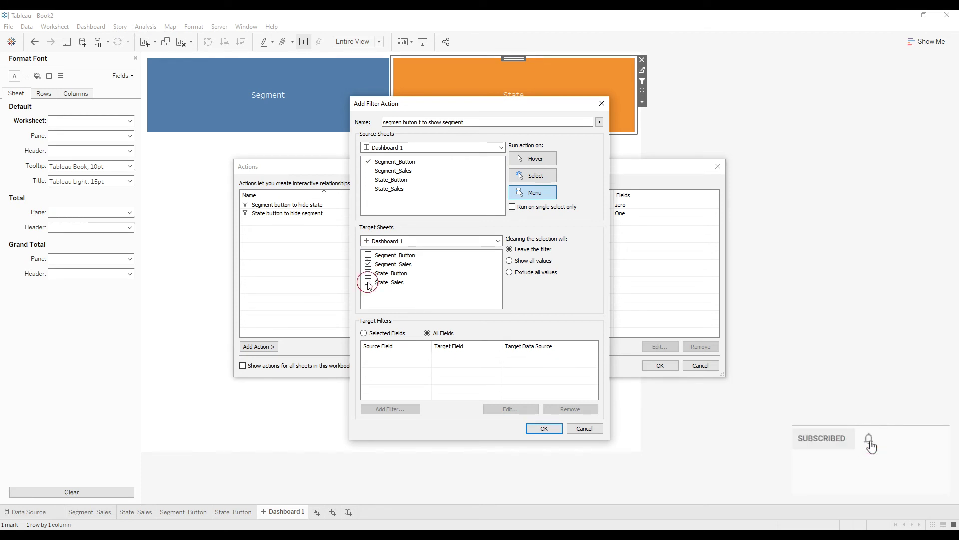
click(368, 282)
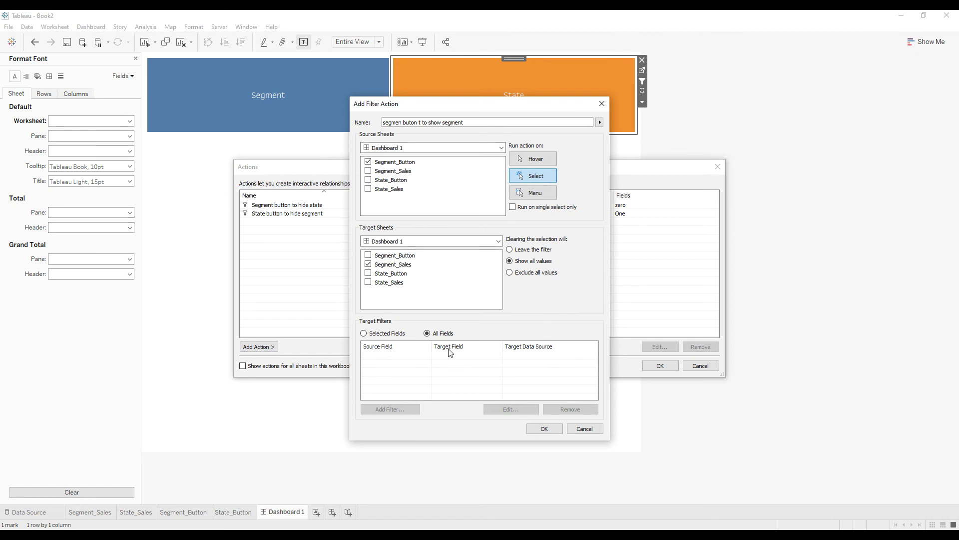
- Restrict the action's target filters to selected fields and map source field One to target field One
click(386, 334)
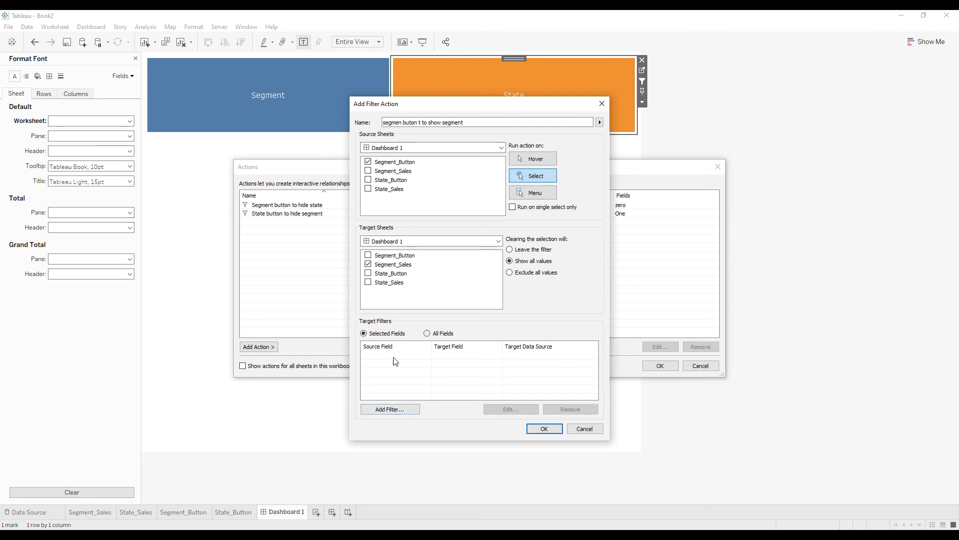
click(387, 409)
click(450, 254)
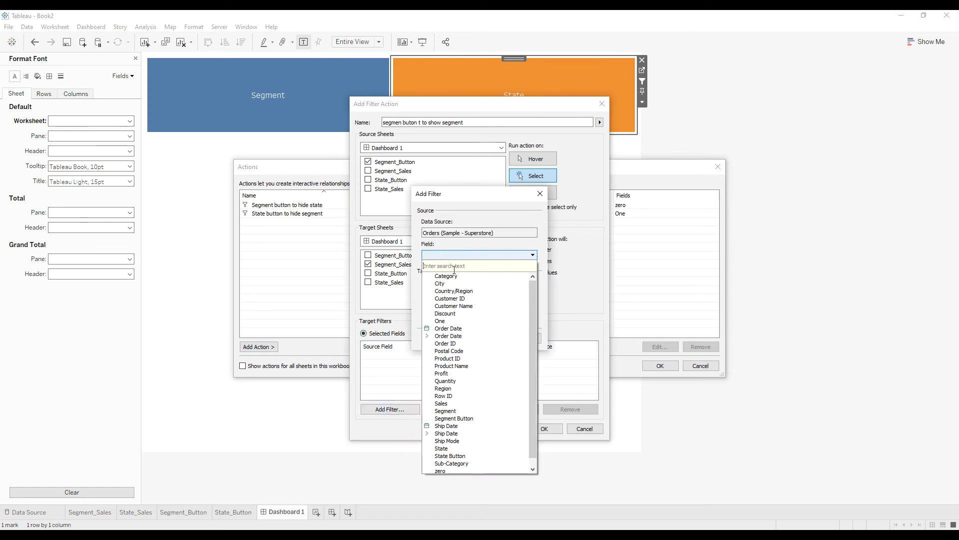
text(one)
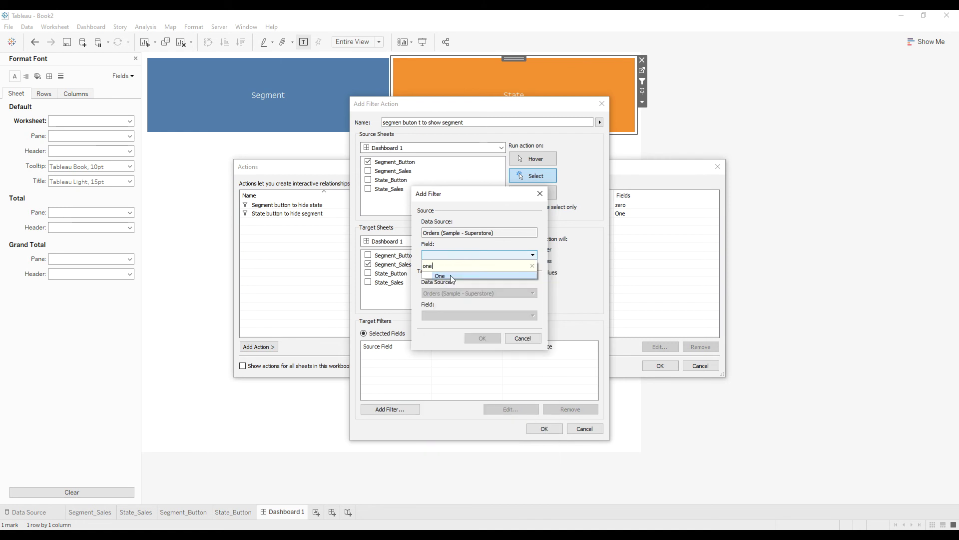
click(441, 276)
click(476, 341)
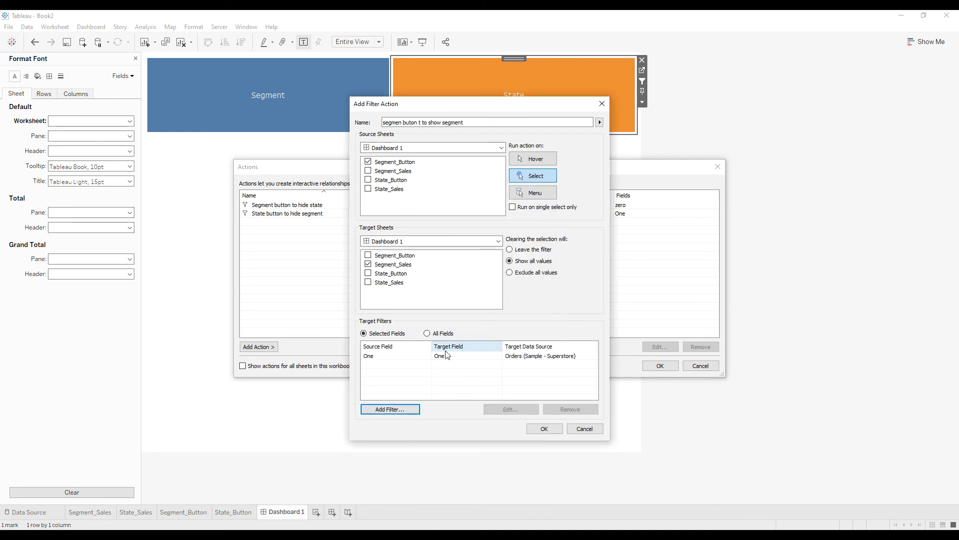
- Add a second target filter mapping source field zero to target field zero, and save the dashboard actions
click(389, 409)
click(443, 254)
text(zer)
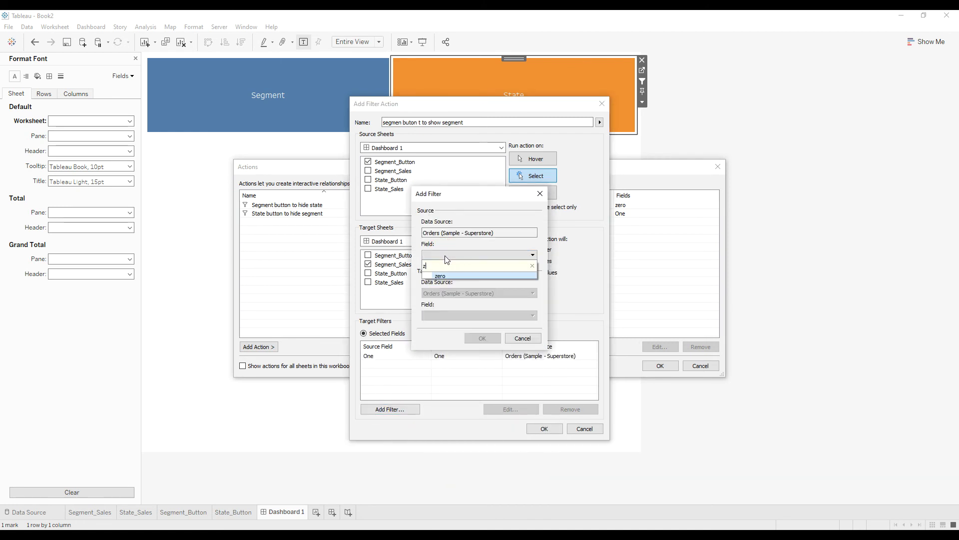
click(443, 276)
click(483, 338)
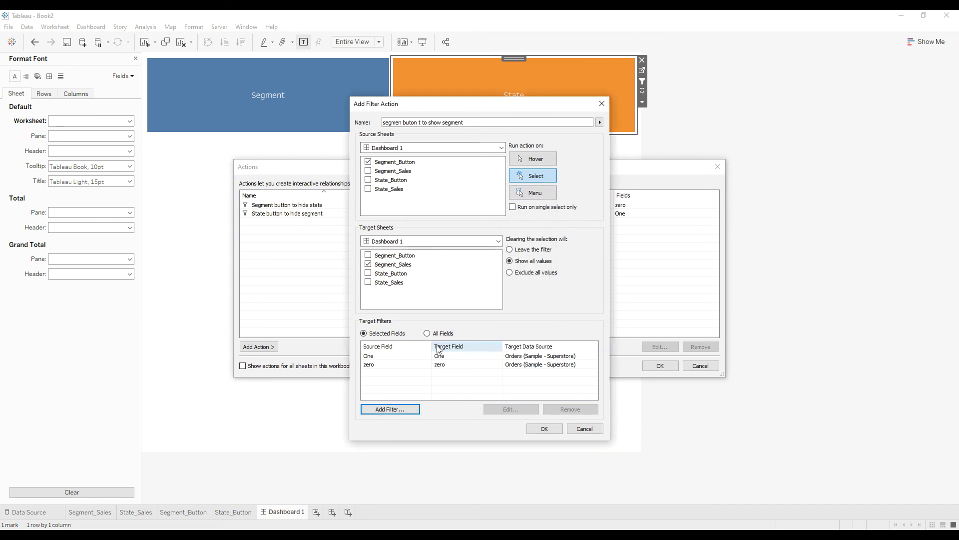
click(543, 428)
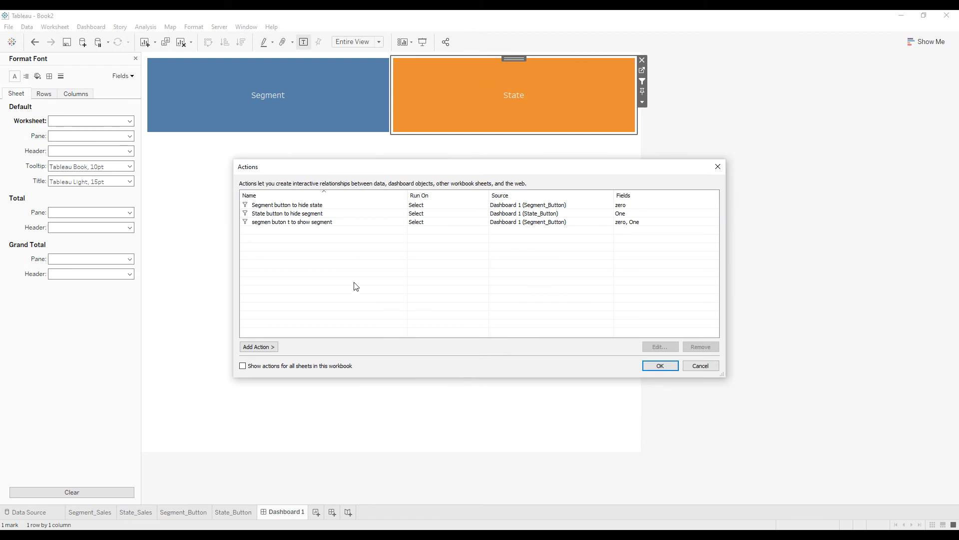
click(661, 365)
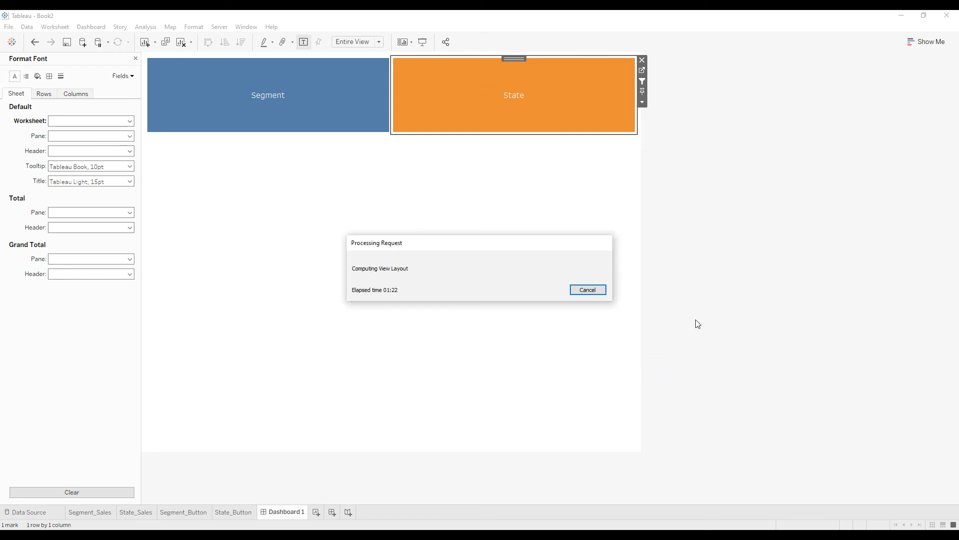
- Test the Segment button and the State button on the dashboard
click(288, 111)
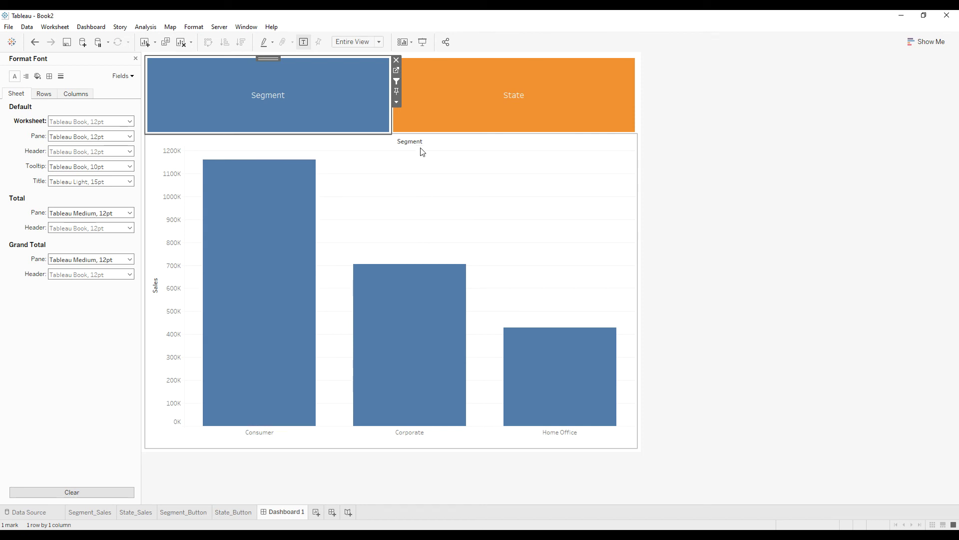
click(484, 119)
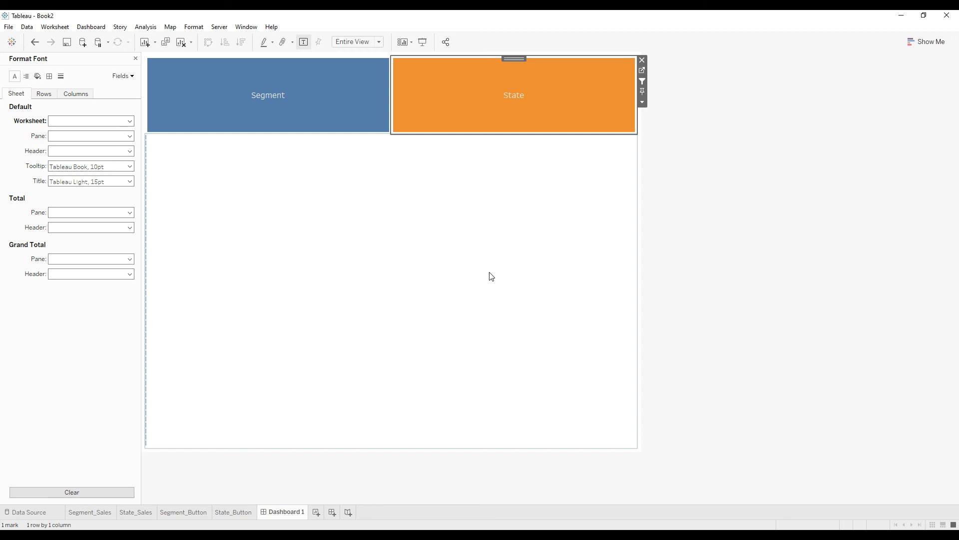
- Add another dashboard filter action named "state button to state"
click(102, 29)
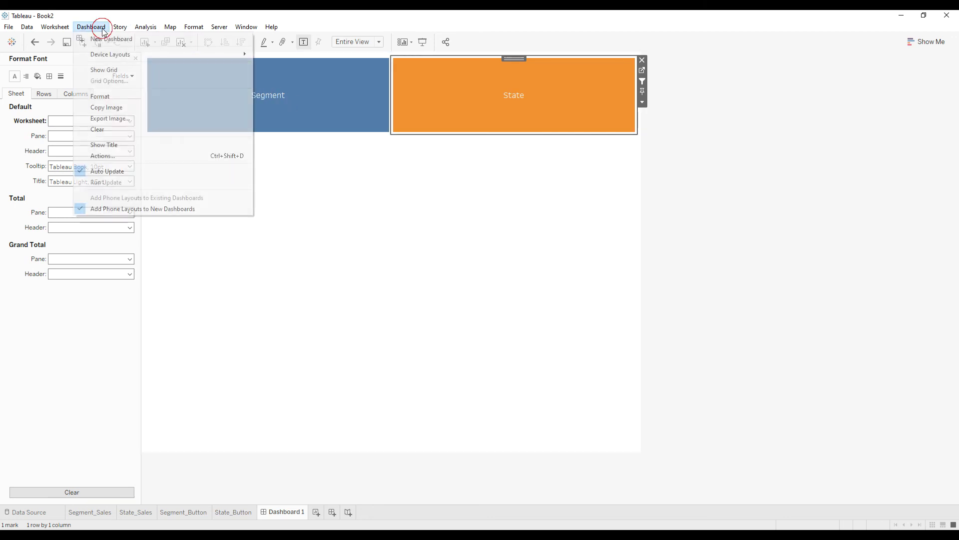
click(110, 156)
click(270, 347)
click(317, 341)
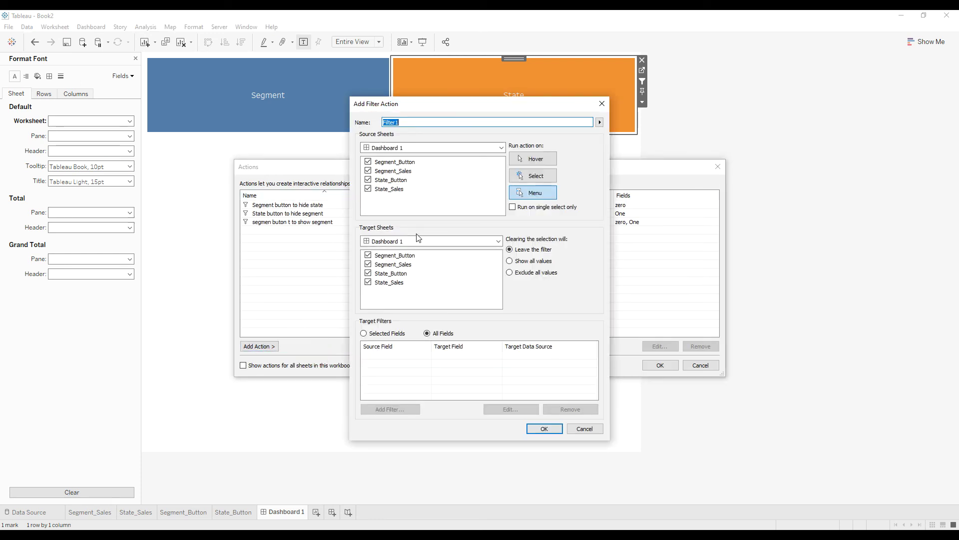
text(state button to state)
- Make State_Button the action's only source sheet and run it on Select
click(369, 162)
click(368, 171)
click(368, 188)
click(532, 175)
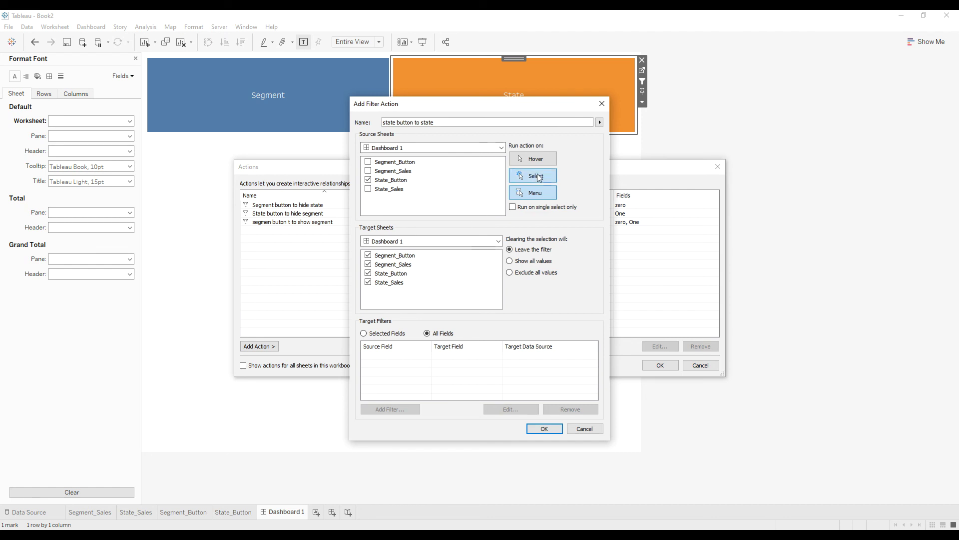
- Make State_Sales the action's only target sheet and leave the filter when the selection is cleared
click(528, 251)
click(368, 266)
click(368, 273)
- Restrict the target filters to selected fields and map source field zero to target field zero
click(364, 333)
click(387, 408)
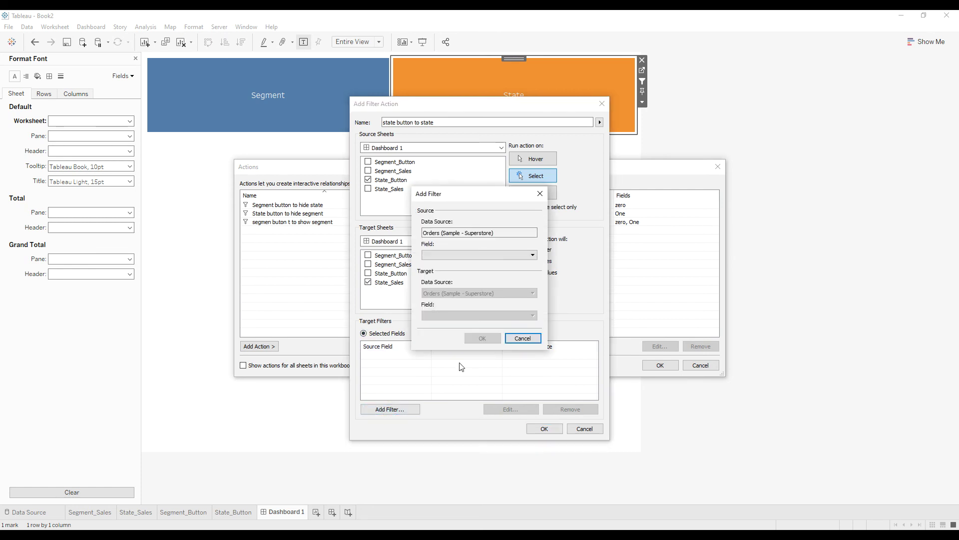
click(461, 255)
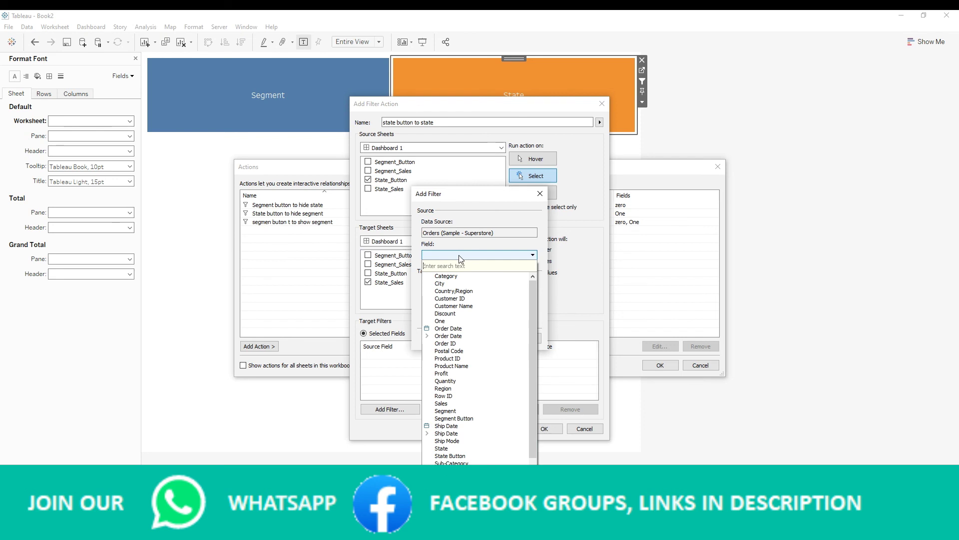
text(ze)
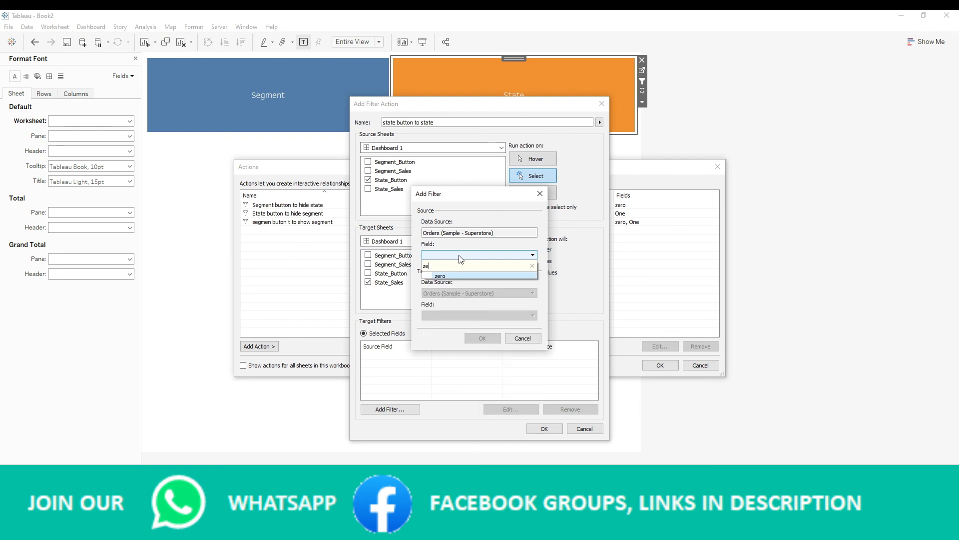
text(r)
click(441, 276)
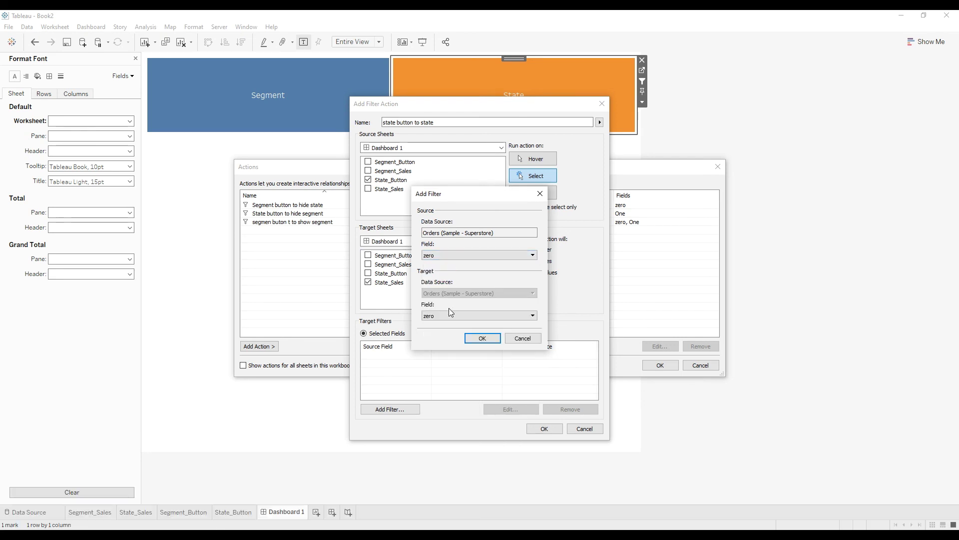
click(483, 339)
- Add a second target filter mapping source field One to target field One, and save the dashboard actions
click(390, 408)
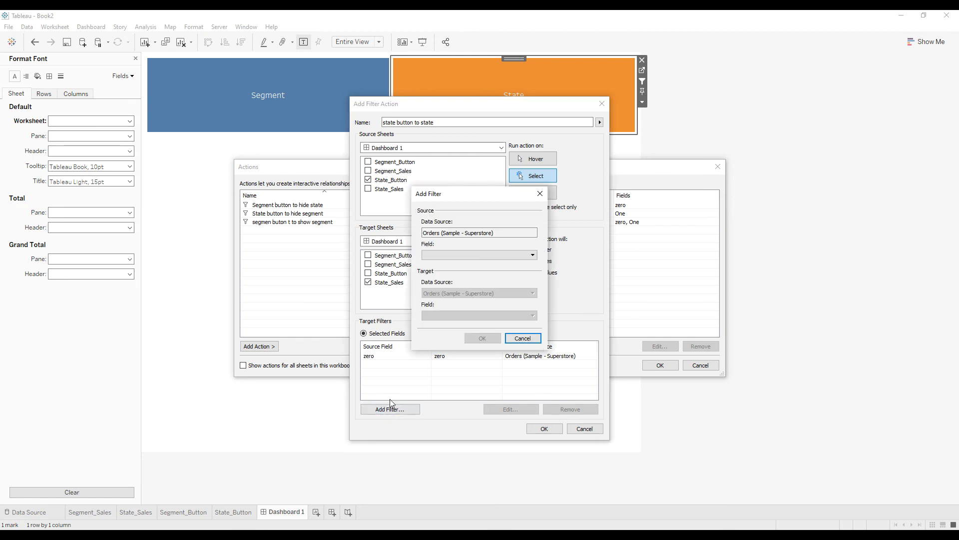
click(440, 255)
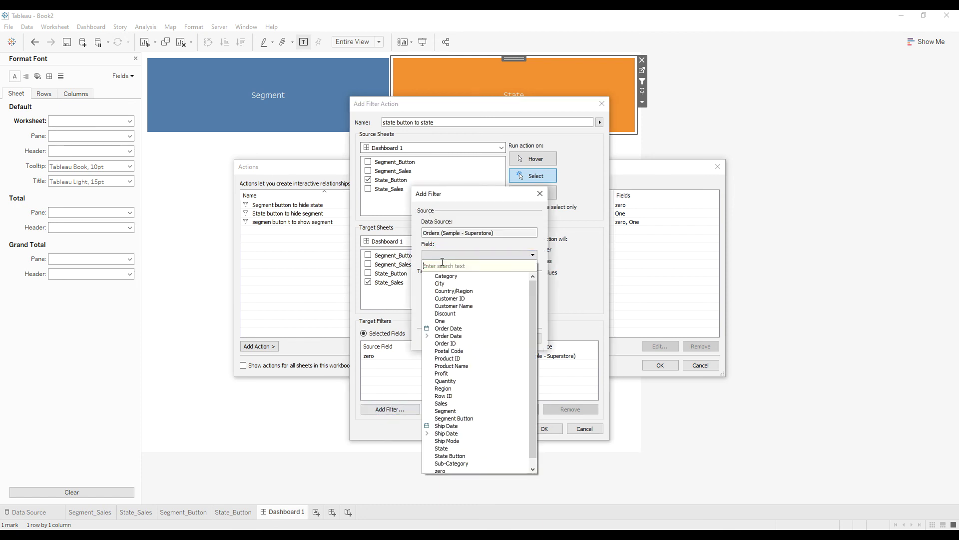
text(one)
click(450, 276)
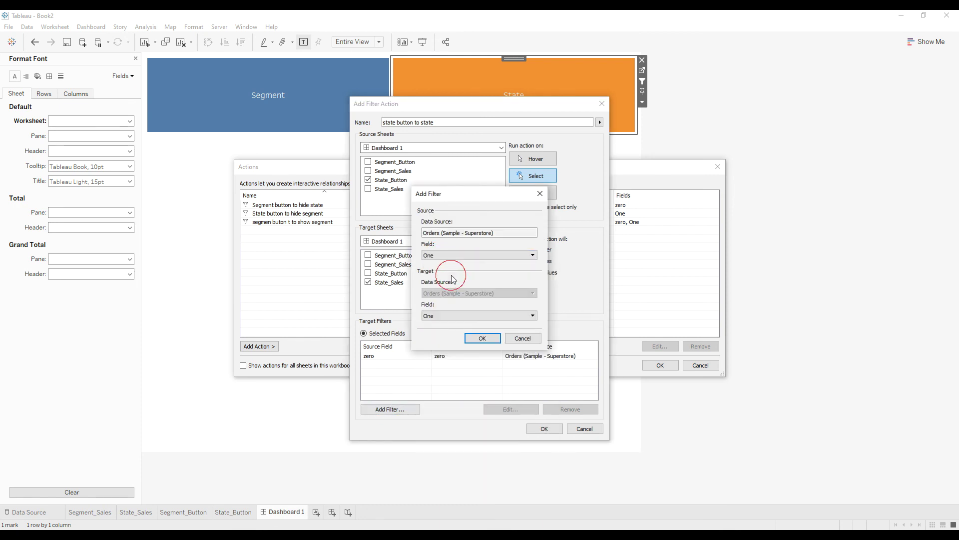
click(483, 338)
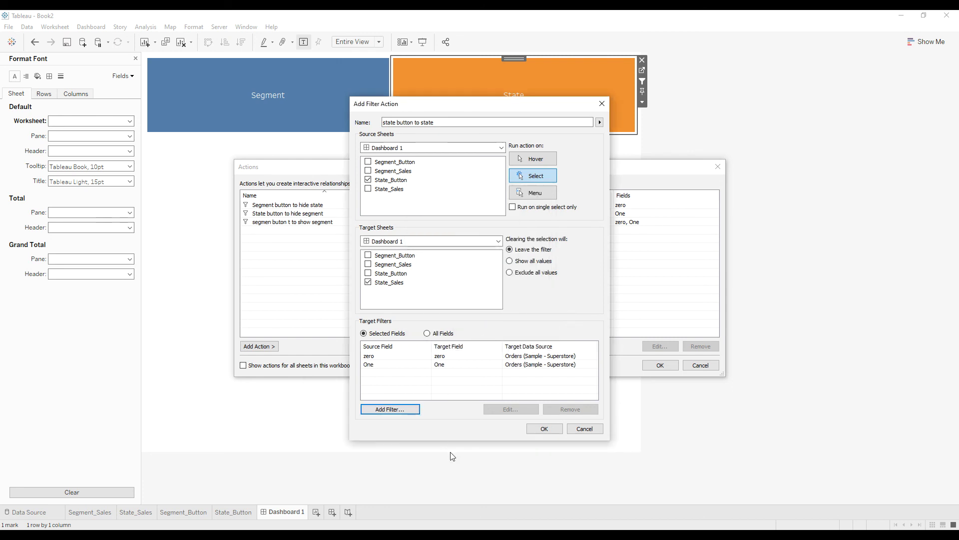
click(540, 425)
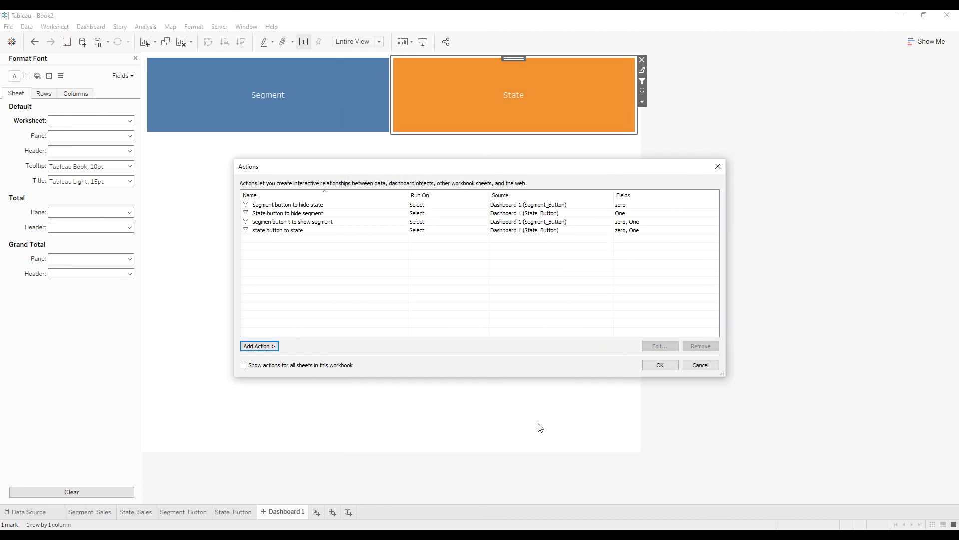
click(660, 364)
- Test switching the dashboard from the State sales chart to the Segment sales chart with the two buttons
click(427, 274)
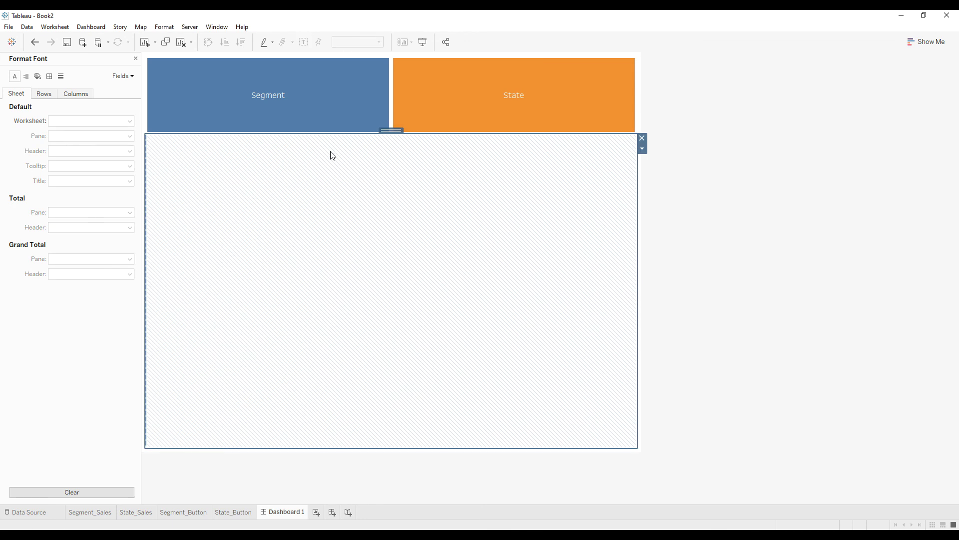
click(516, 94)
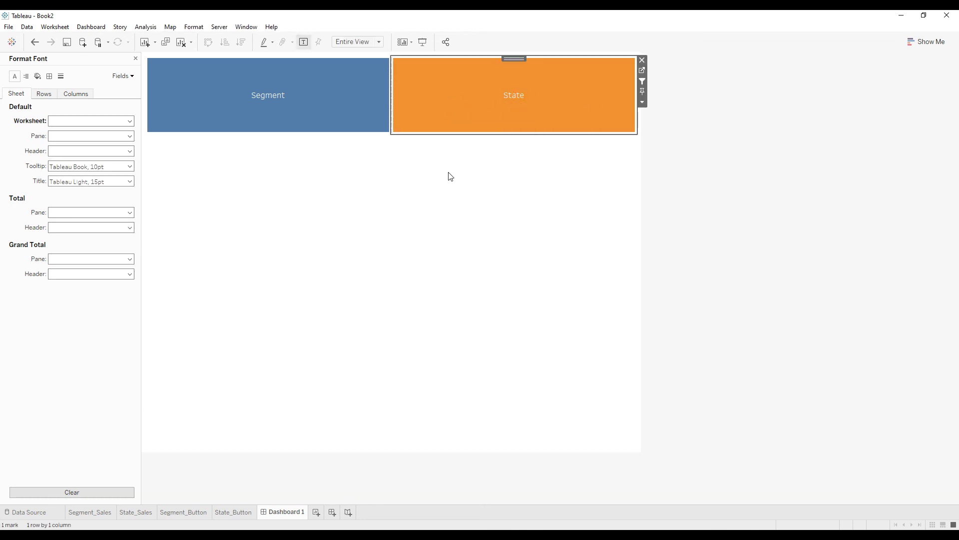
click(493, 126)
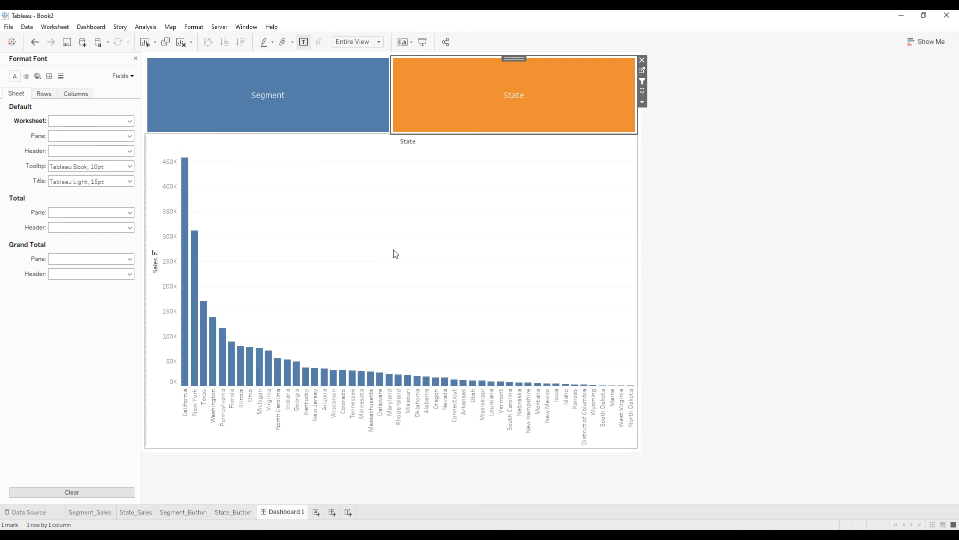
click(308, 116)
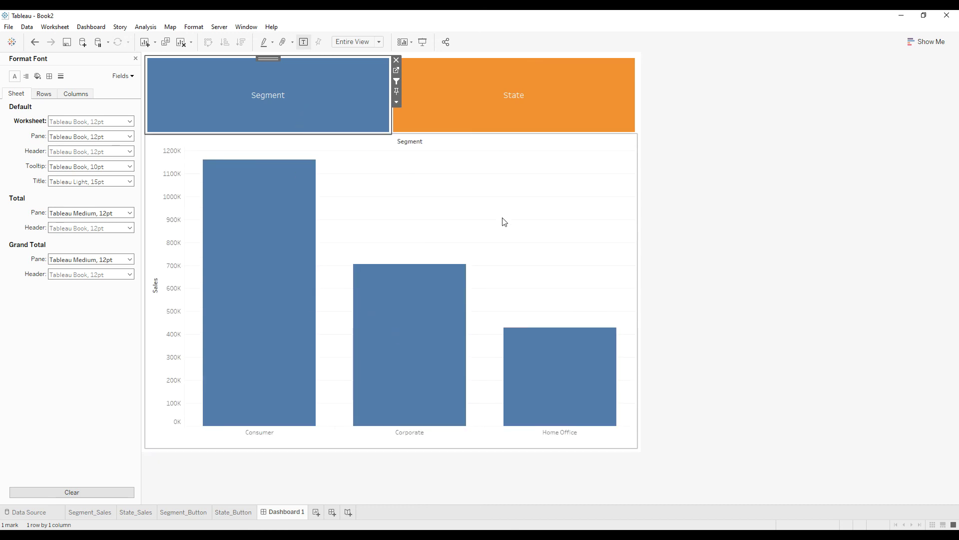
- Open the Segment_Button worksheet from the dashboard and add the Segment Button field to its rows
click(397, 70)
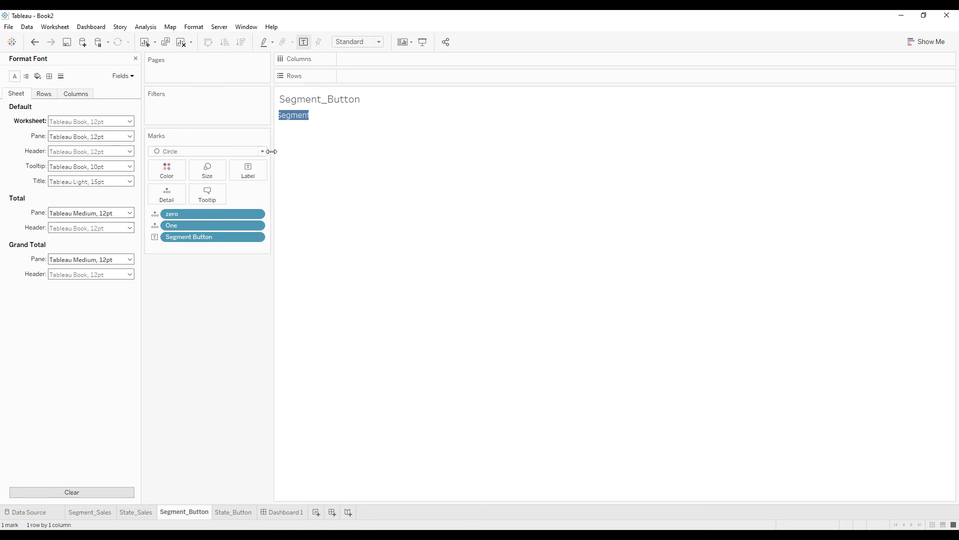
drag(273, 150, 315, 151)
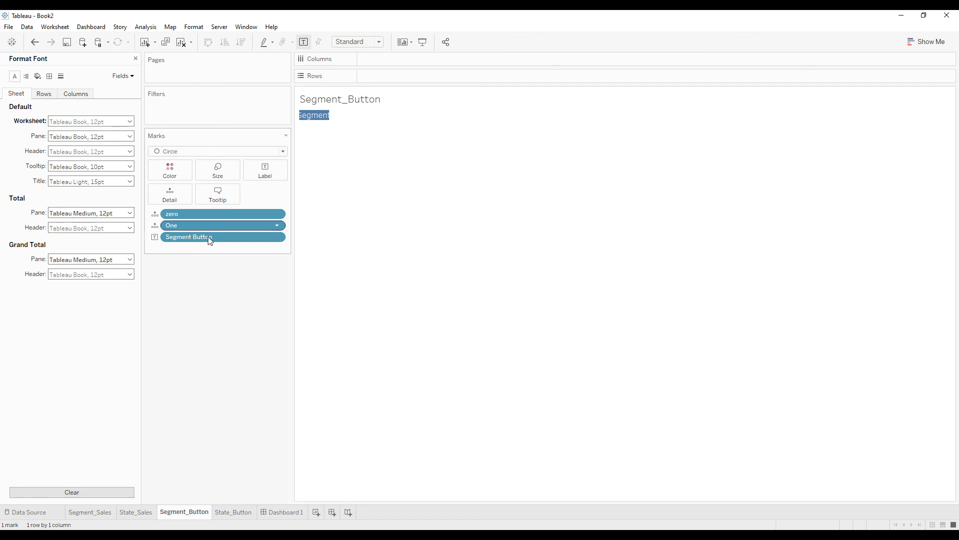
drag(186, 238, 386, 79)
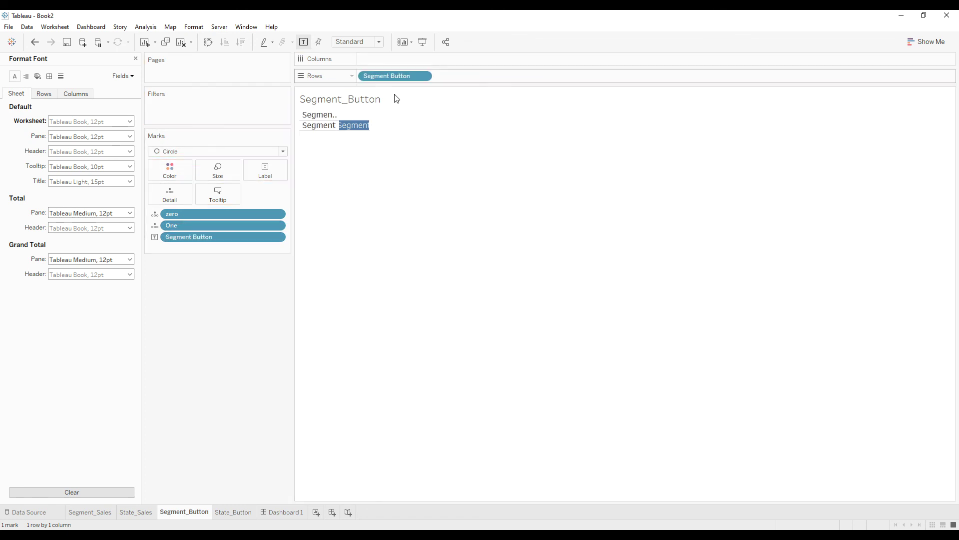
- Adjust the circle mark's size and remove the Segment Button label field from the marks
click(157, 172)
click(301, 312)
click(214, 167)
click(224, 199)
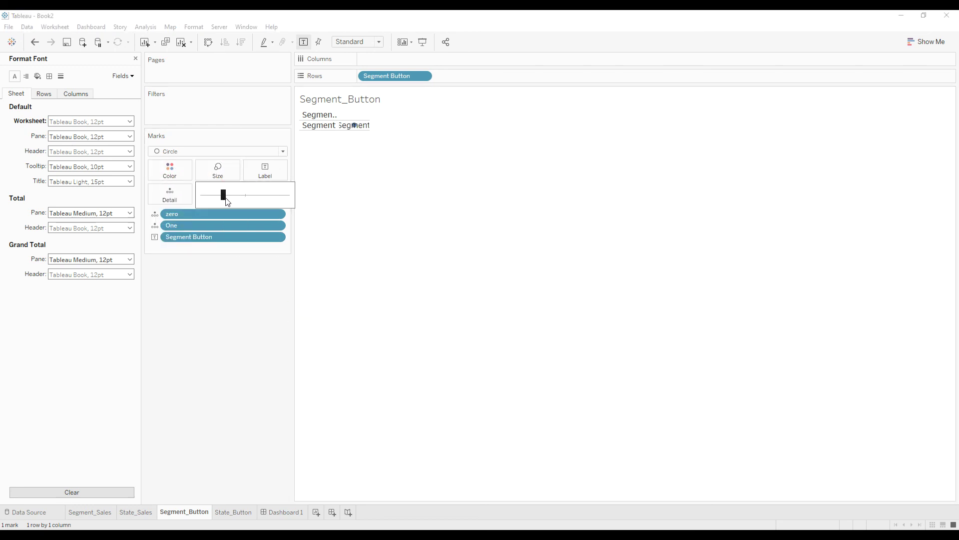
click(269, 310)
drag(206, 238, 242, 307)
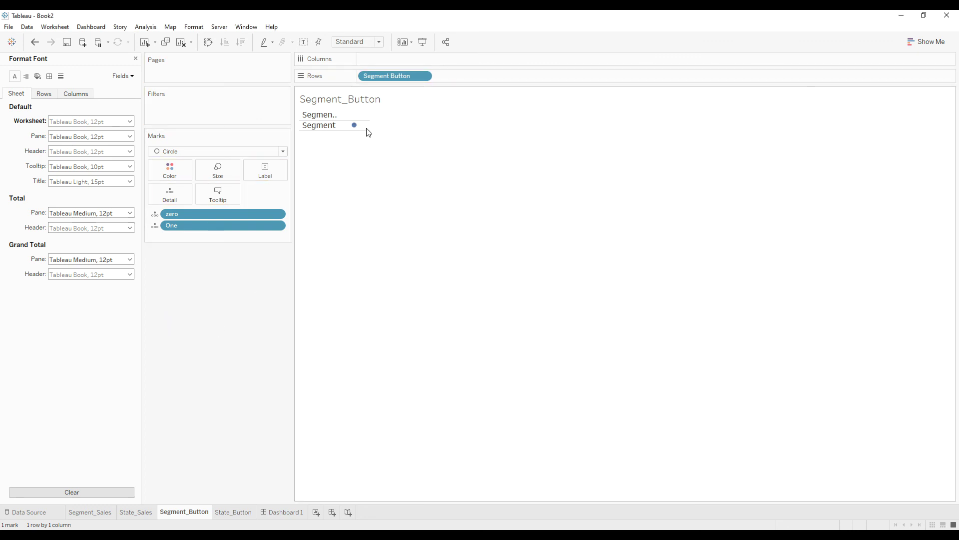
click(256, 343)
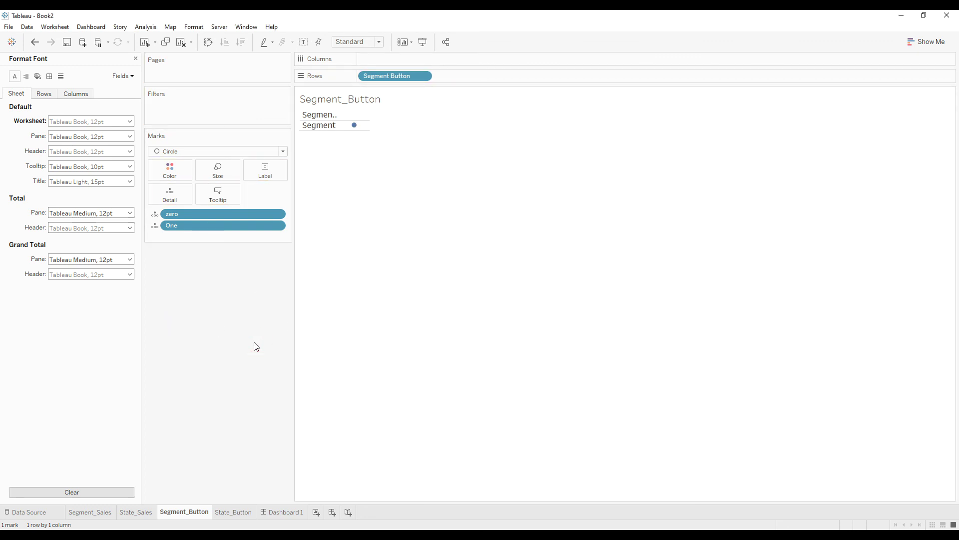
- Return to Dashboard 1 and test the circle Segment button and the State button
click(270, 512)
click(301, 107)
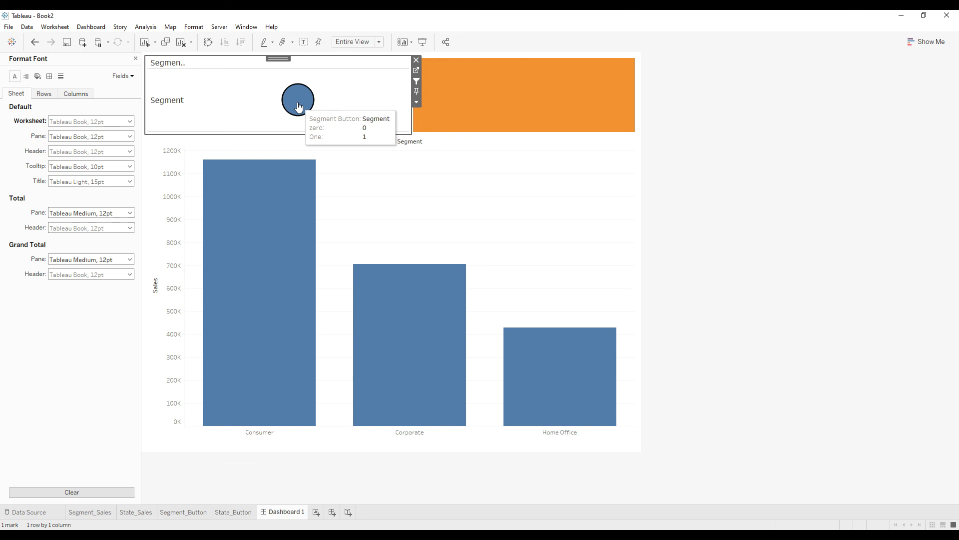
click(522, 98)
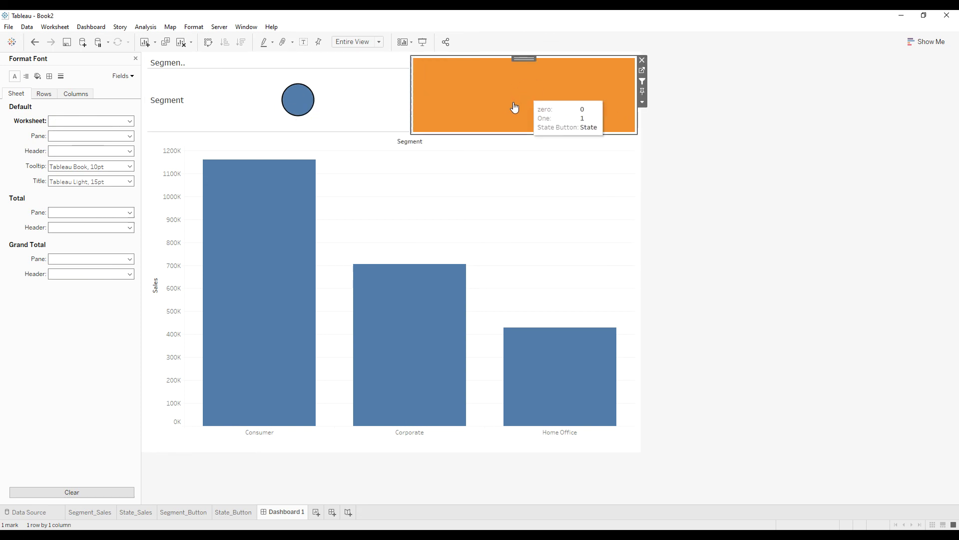
click(515, 107)
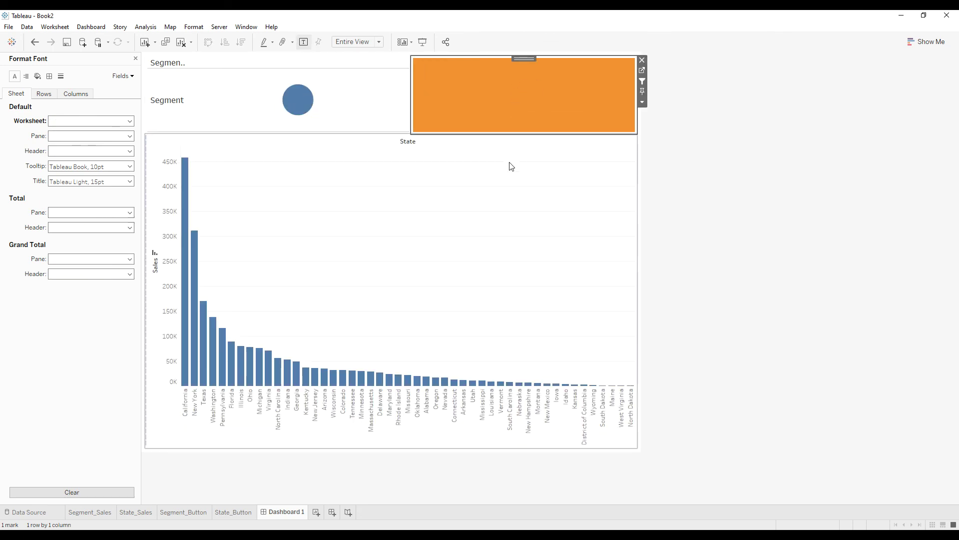